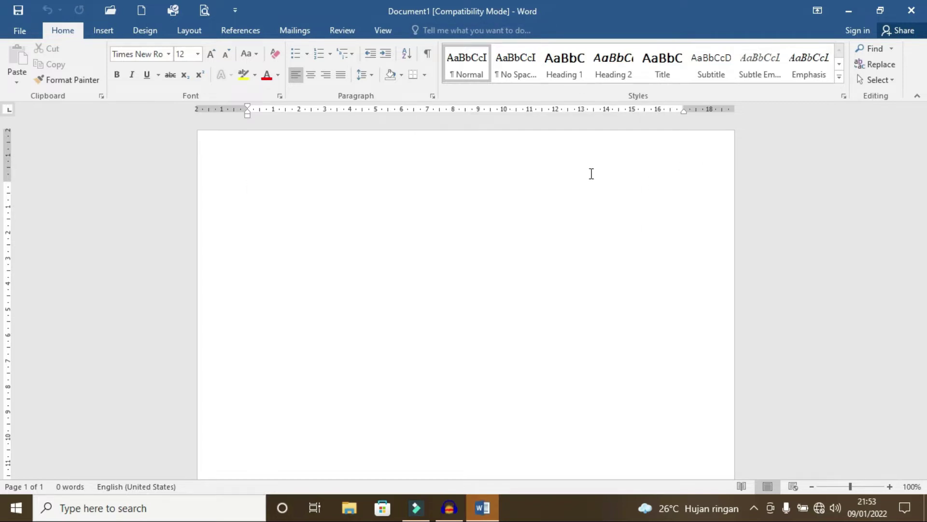
Step: Type the letterhead lines: PEMERINTAH KABUPATEN MAJALENGKA, DINAS PENDIDIKAN, SMA NEGERI 1 RAJAGALUH, and the Jl. Mutiara address
text(PEMERINTA)
text(H KABUPATEN MAJALENGKA )
text(DINAS PENDIDIKAN)
key(Return)
text(SMA NEGERI 1 RAJAGALUH)
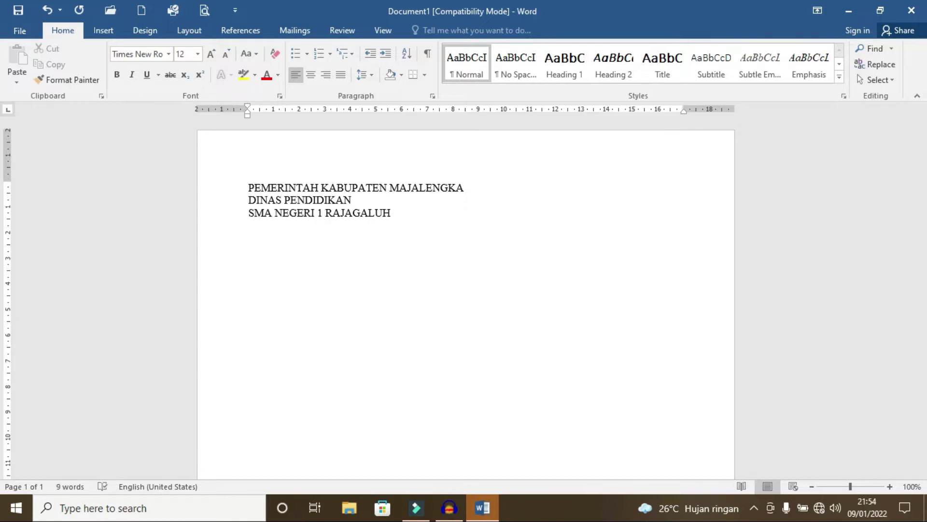
key(Return)
text(ala)
text(mat : Jl. Mutiara)
text( No. 60 Rajagaluh - M)
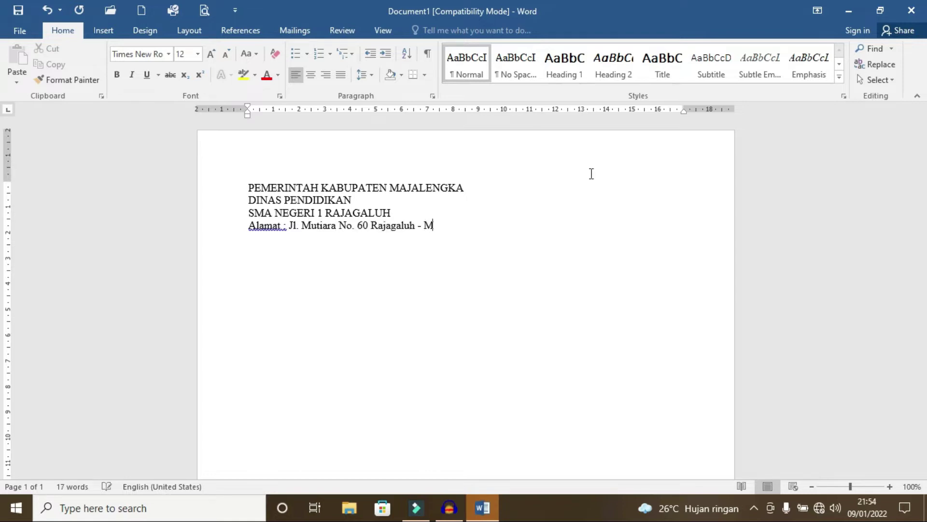
text(ajalengka)
key(Return)
key(Return)
key(Return)
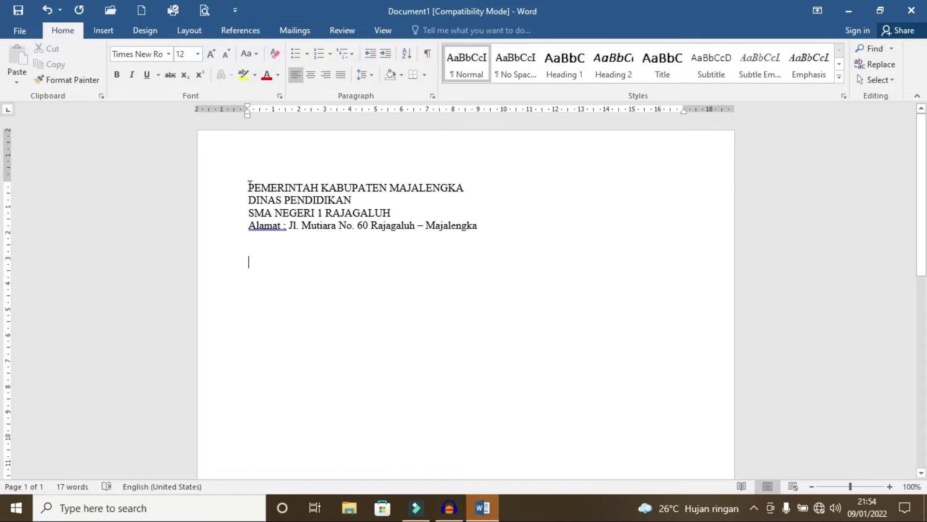
Step: Centre all four letterhead lines and make the PEMERINTAH KABUPATEN MAJALENGKA line 16 pt bold
drag(249, 185, 481, 230)
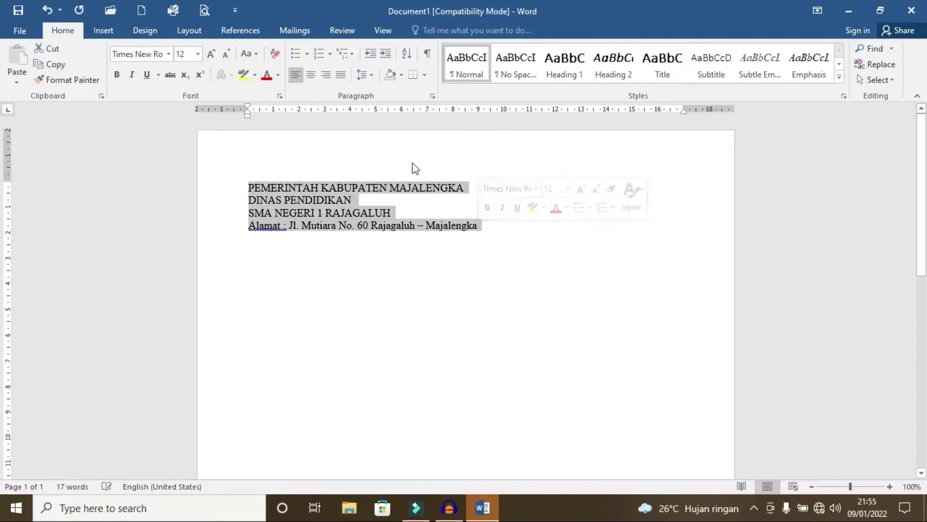
key(ctrl+e)
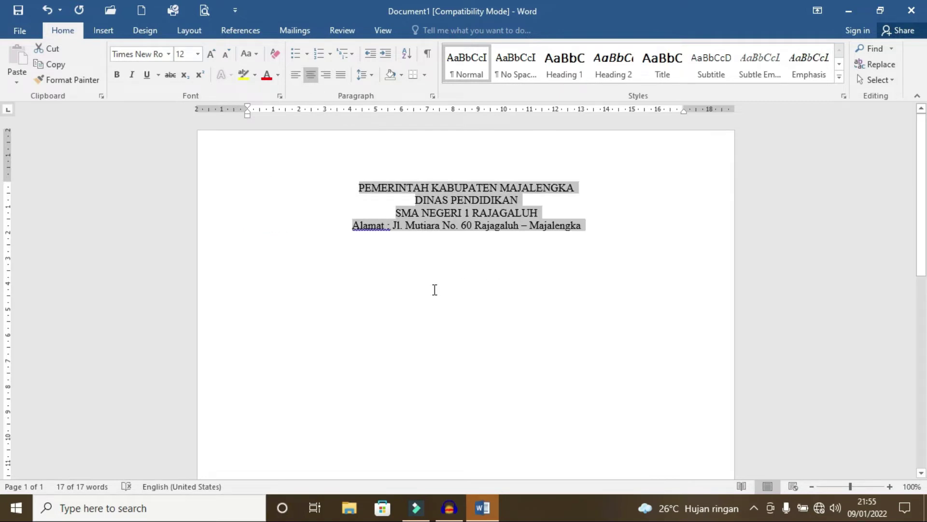
click(435, 289)
drag(358, 187, 579, 188)
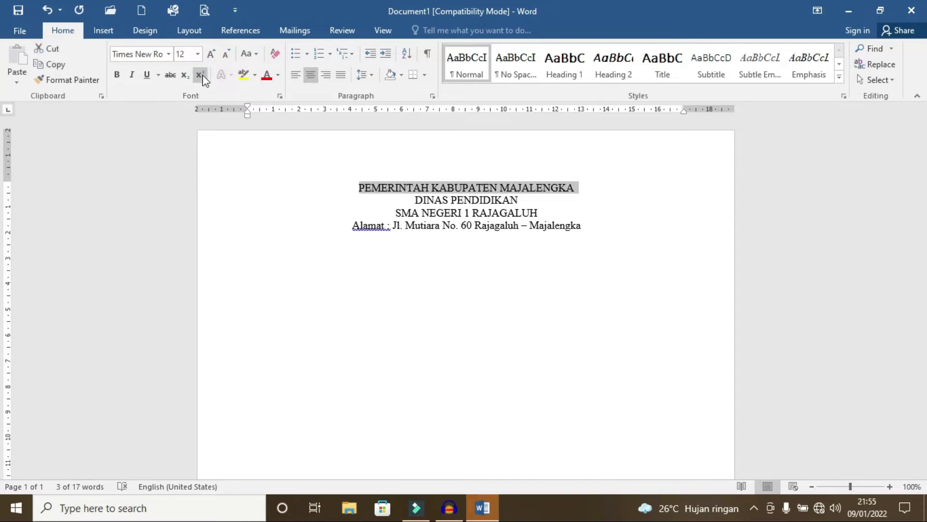
click(198, 54)
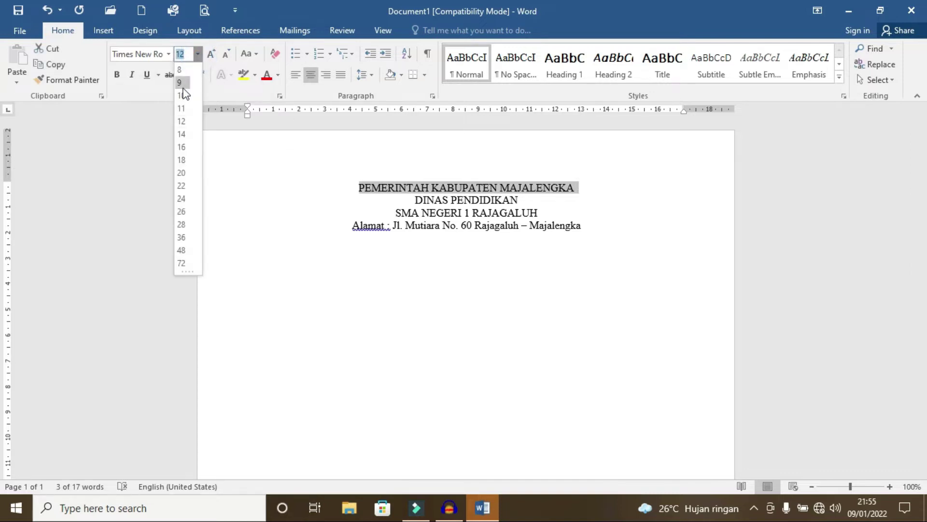
click(182, 147)
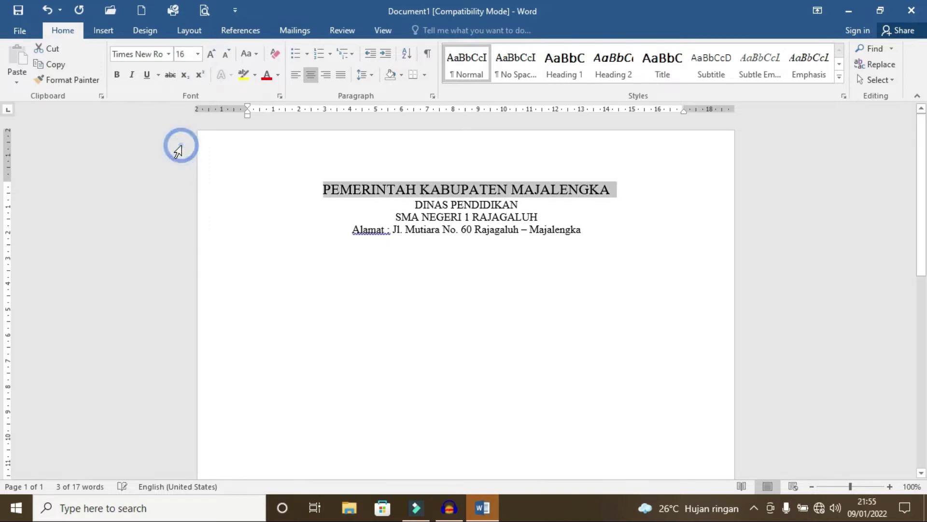
click(118, 77)
Step: Set DINAS PENDIDIKAN to 16 pt and SMA NEGERI 1 RAJAGALUH to 16 pt bold
drag(414, 207, 518, 207)
click(198, 54)
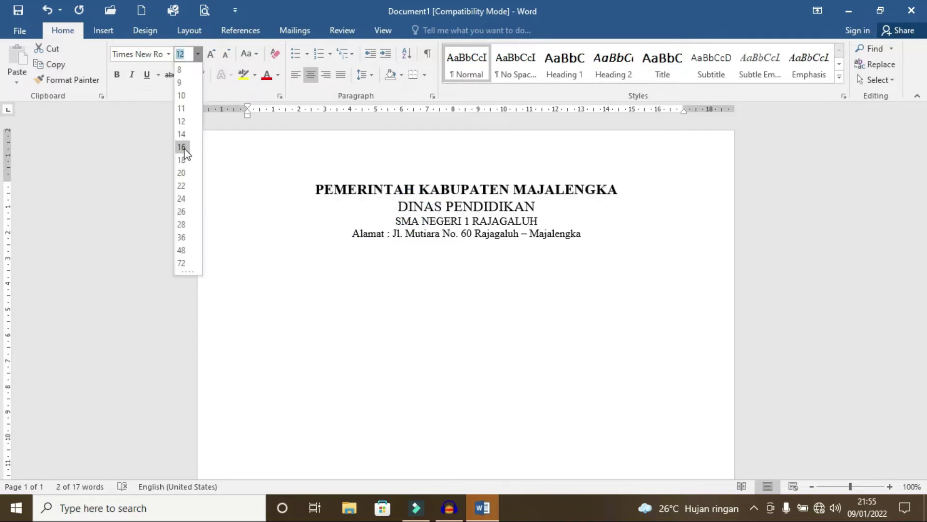
click(184, 149)
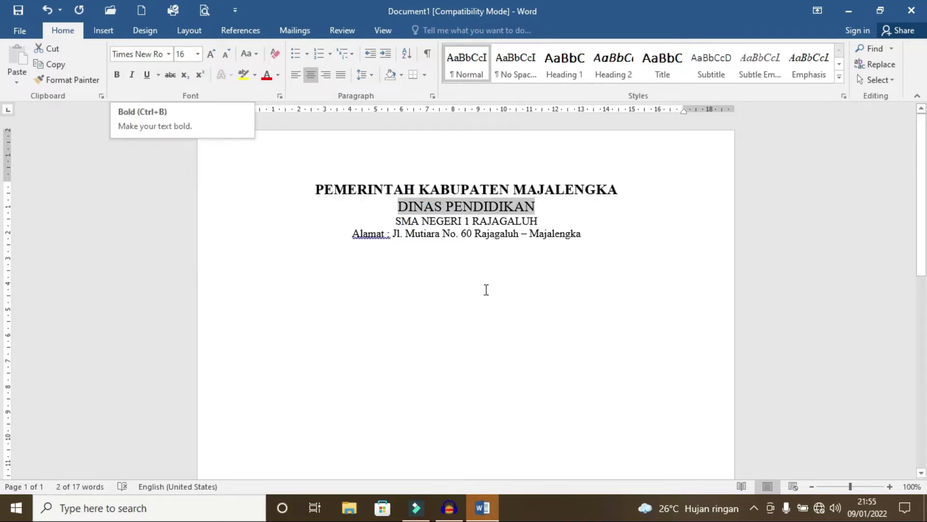
triple_click(397, 221)
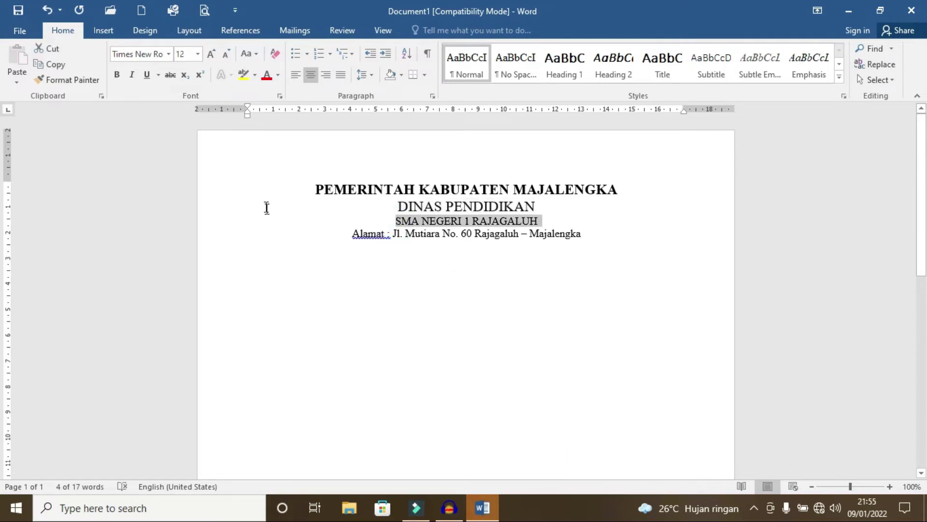
click(198, 54)
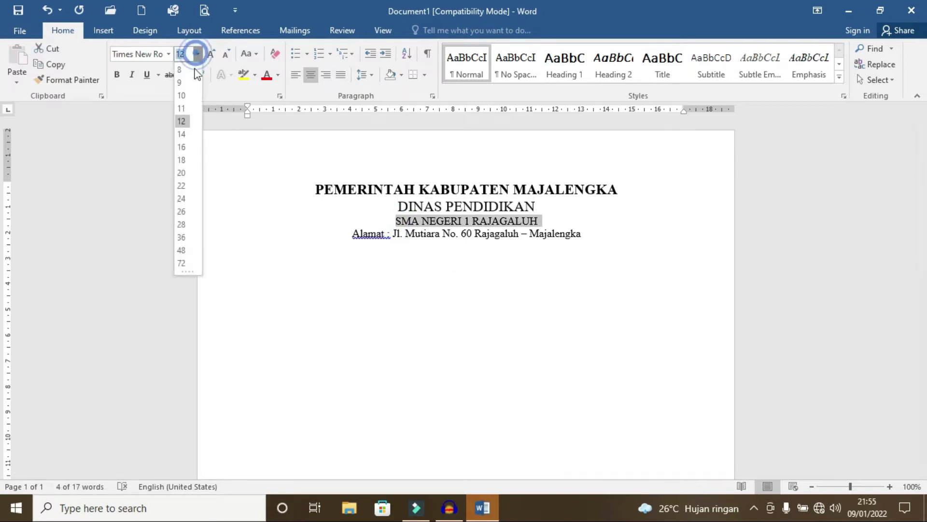
click(184, 138)
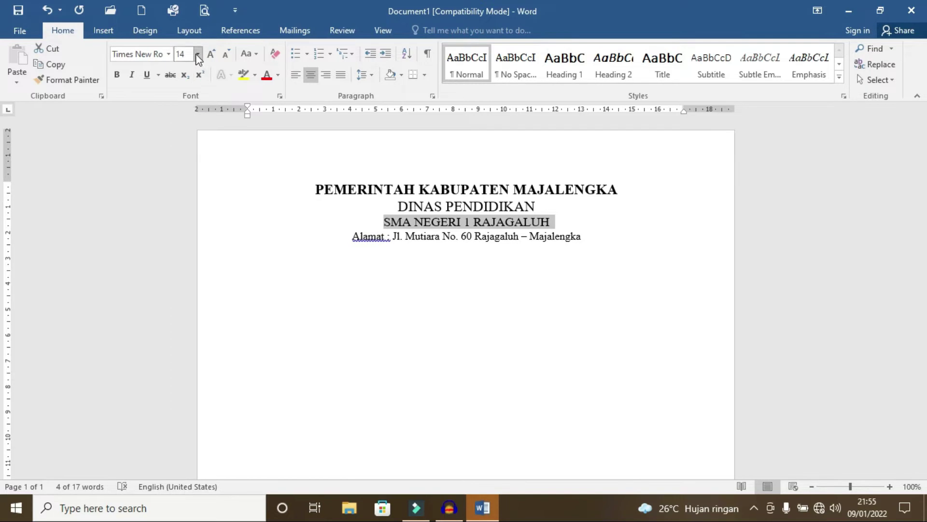
click(196, 53)
click(182, 147)
click(116, 74)
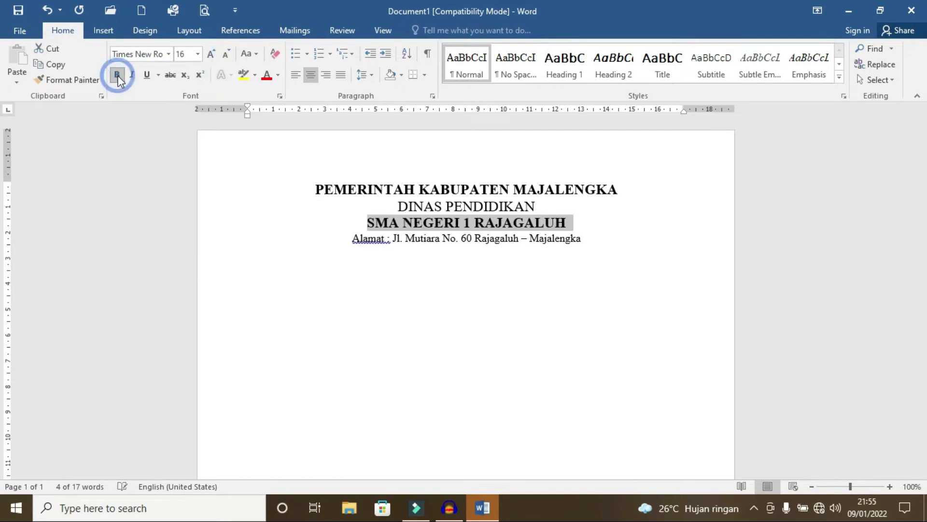
Step: Change SMA NEGERI 1 RAJAGALUH to Arial Black and italicise the Alamat address line
click(169, 53)
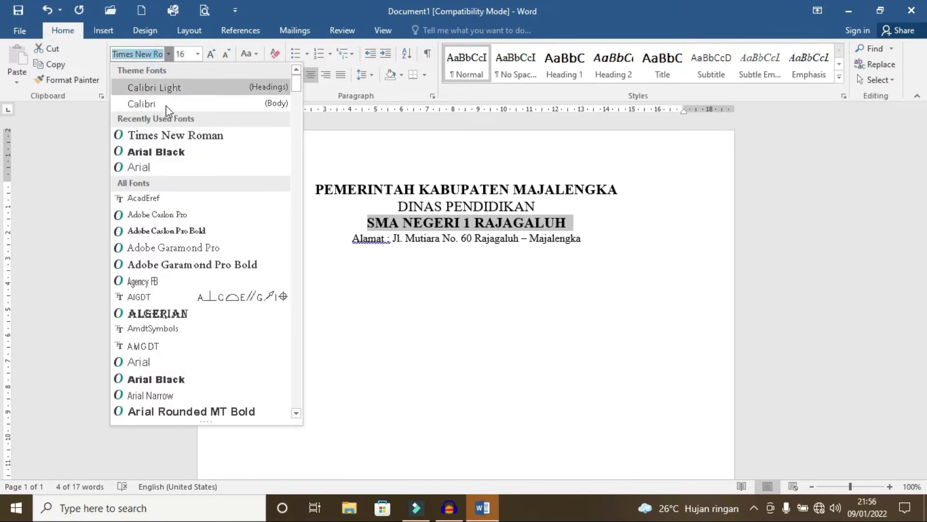
click(156, 152)
click(346, 241)
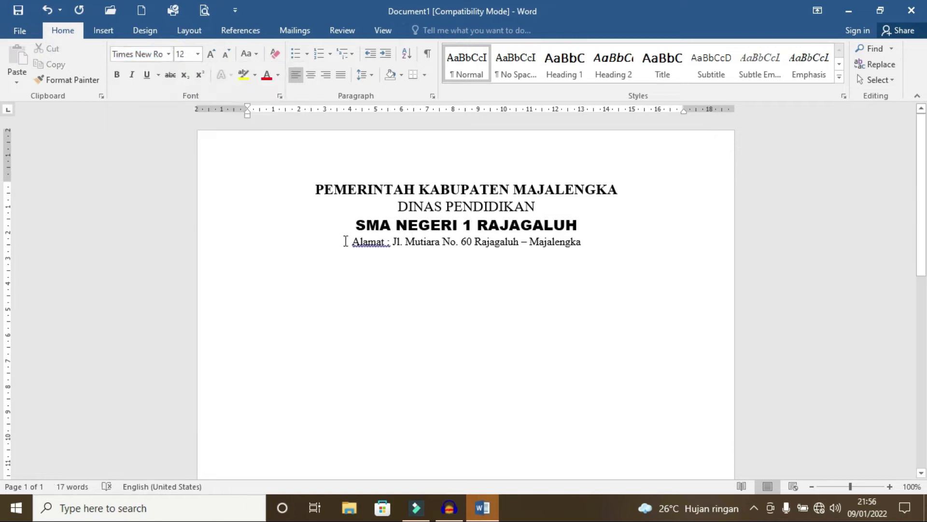
triple_click(346, 241)
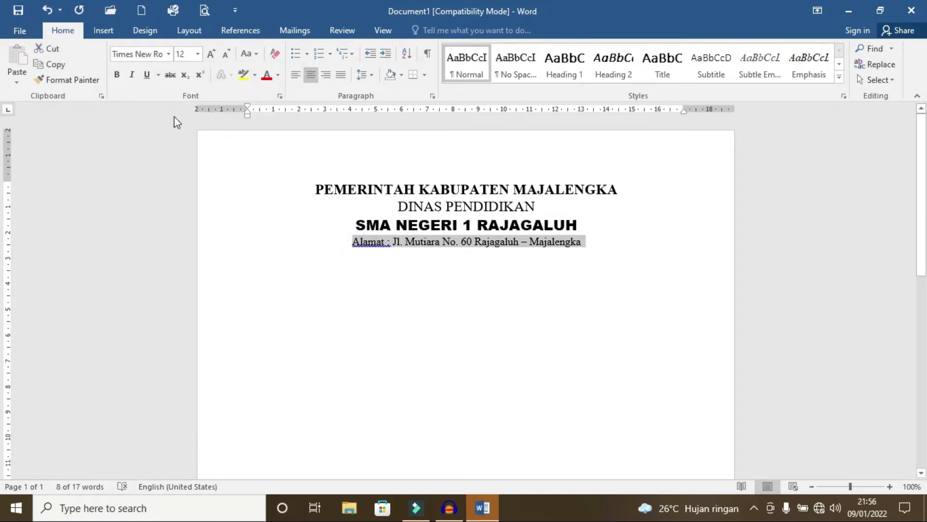
click(132, 76)
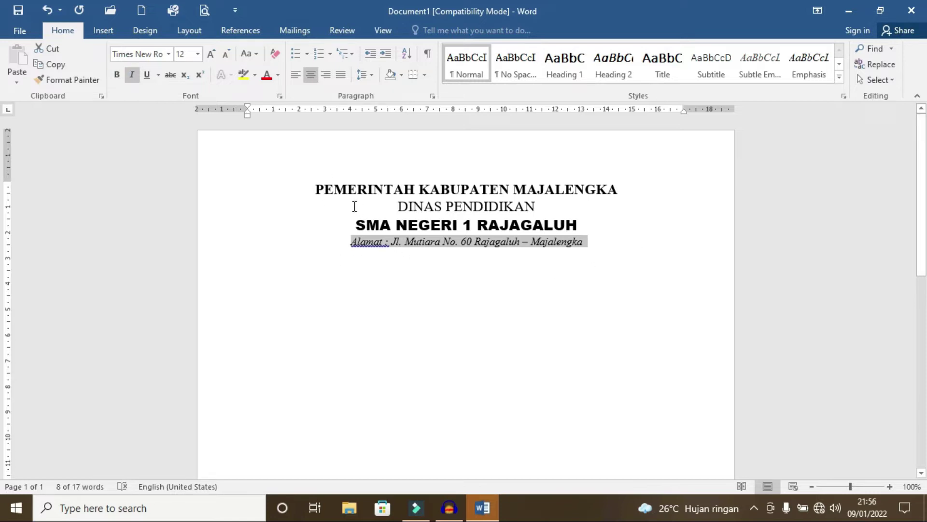
key(Down)
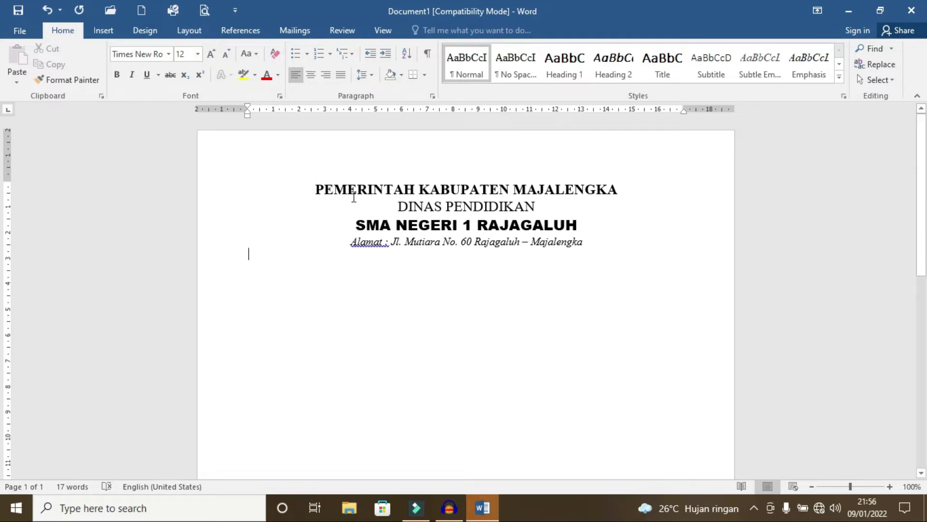
Step: Lower the top page margin to 1.5 cm in Page Setup, keeping 2 cm elsewhere
click(191, 31)
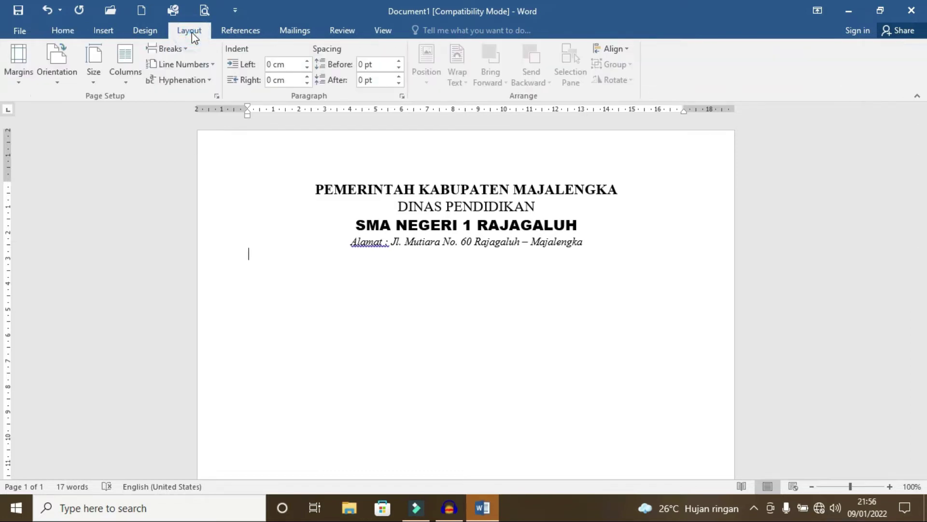
click(217, 96)
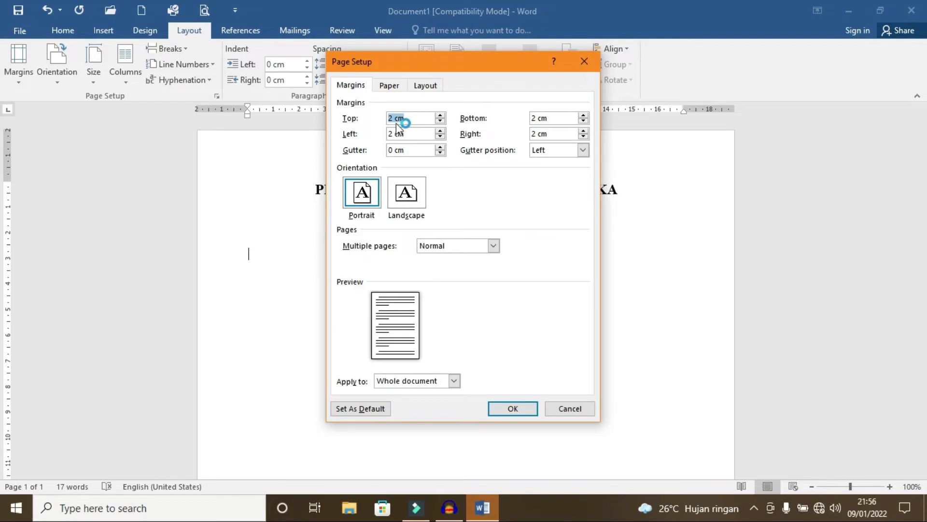
click(440, 122)
click(501, 411)
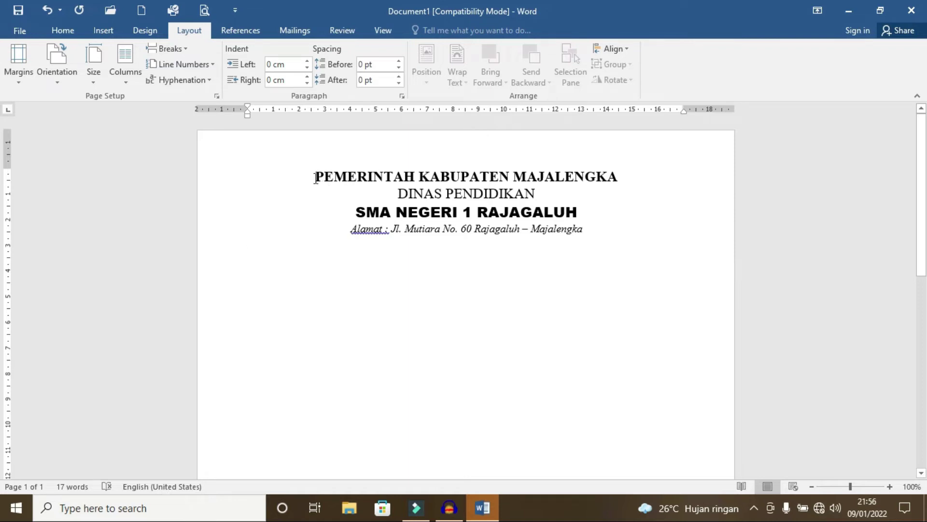
click(311, 177)
Step: Insert the Logo-Kabupaten-Majalengka-Warna picture from the DOCUMENTS (E:) drive
click(102, 30)
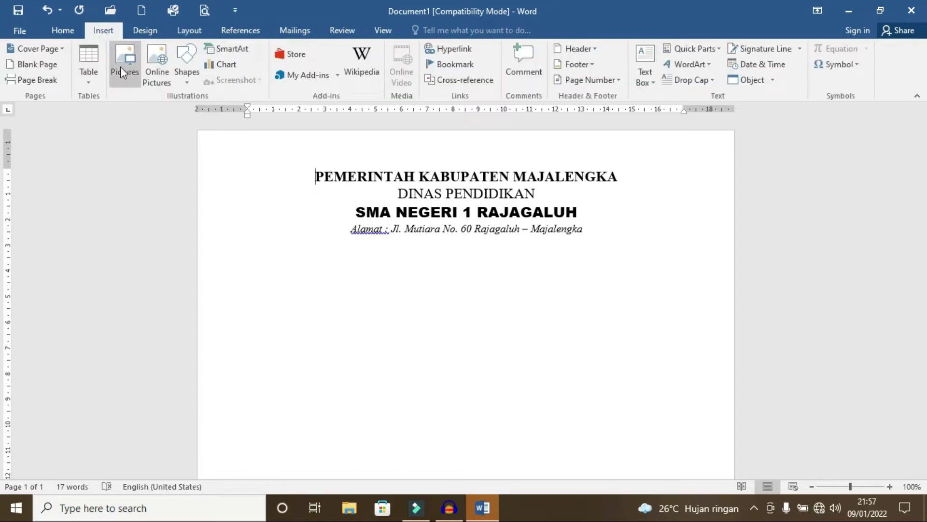
click(122, 67)
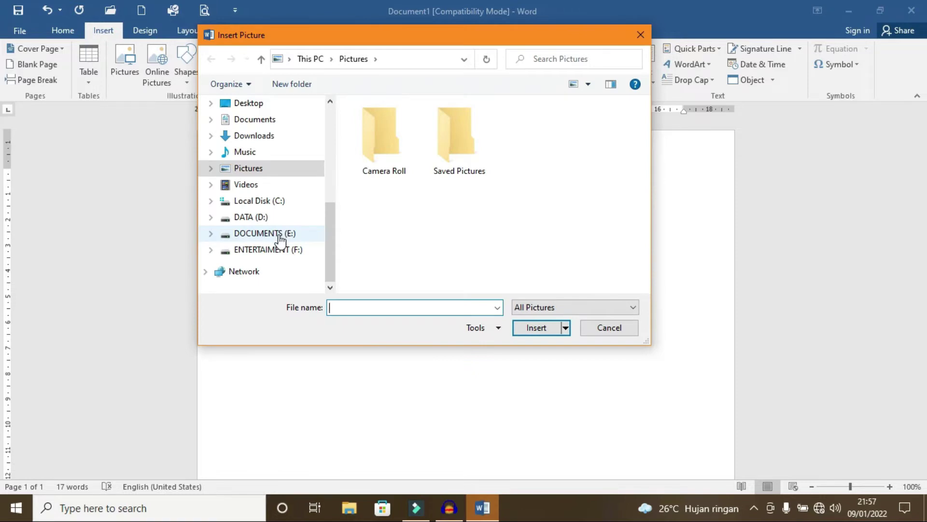
click(280, 234)
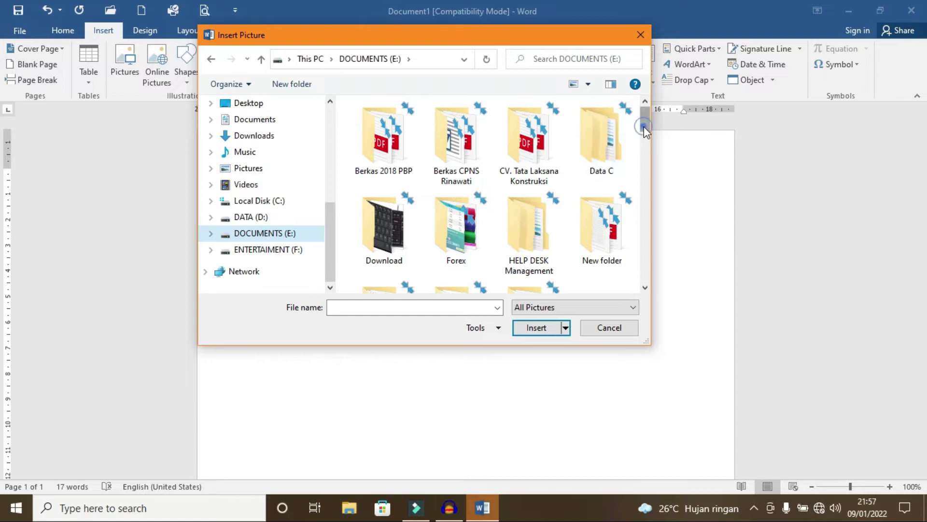
drag(645, 126, 645, 244)
click(394, 206)
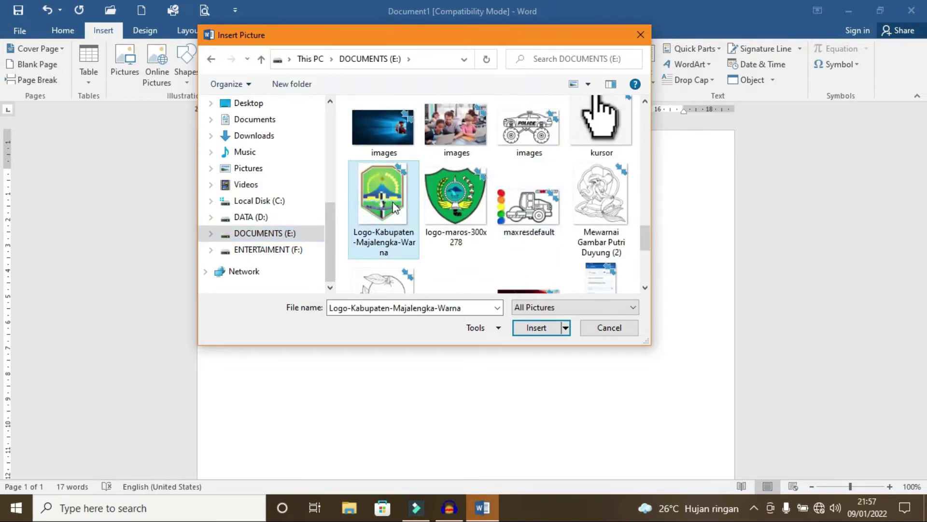
click(535, 327)
click(369, 251)
Step: Shrink the inserted logo to about 3.6 × 2.9 cm
scroll(447, 223, down, 5)
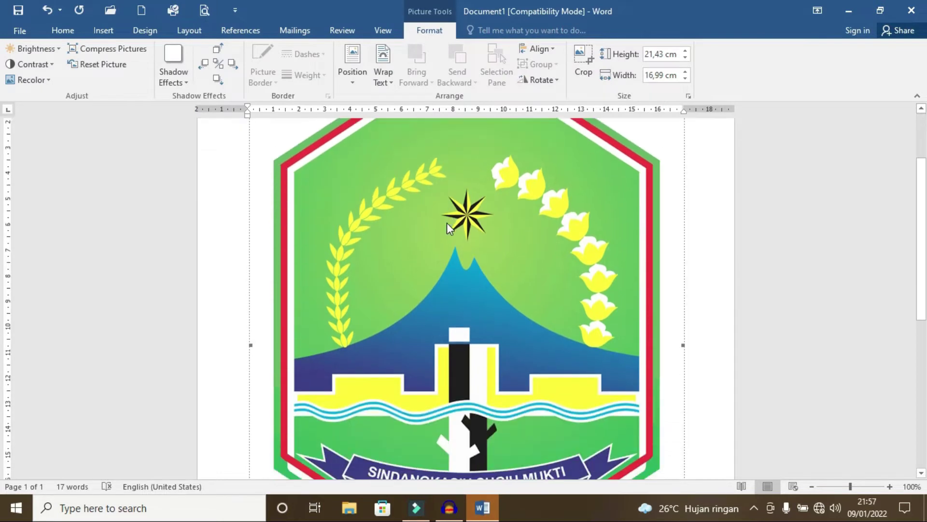
scroll(525, 248, down, 5)
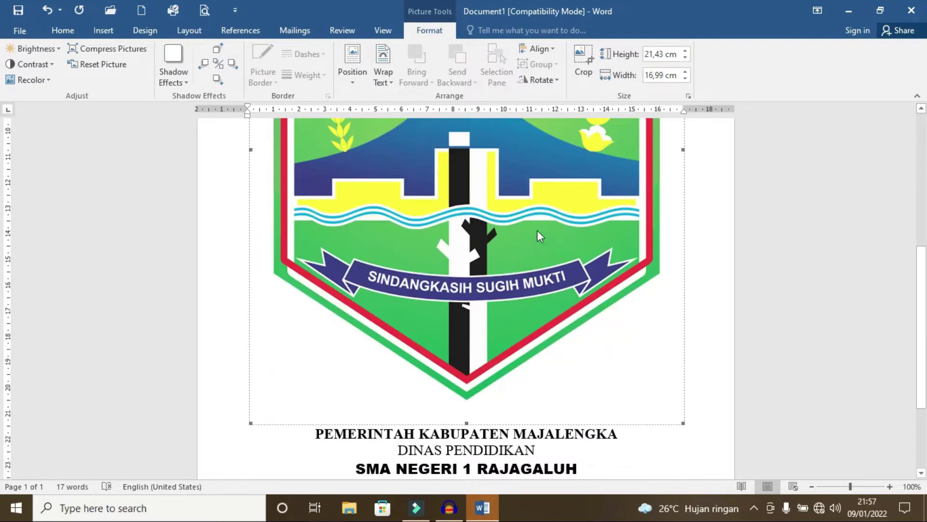
drag(681, 420, 419, 173)
scroll(528, 211, up, 8)
scroll(499, 328, down, 2)
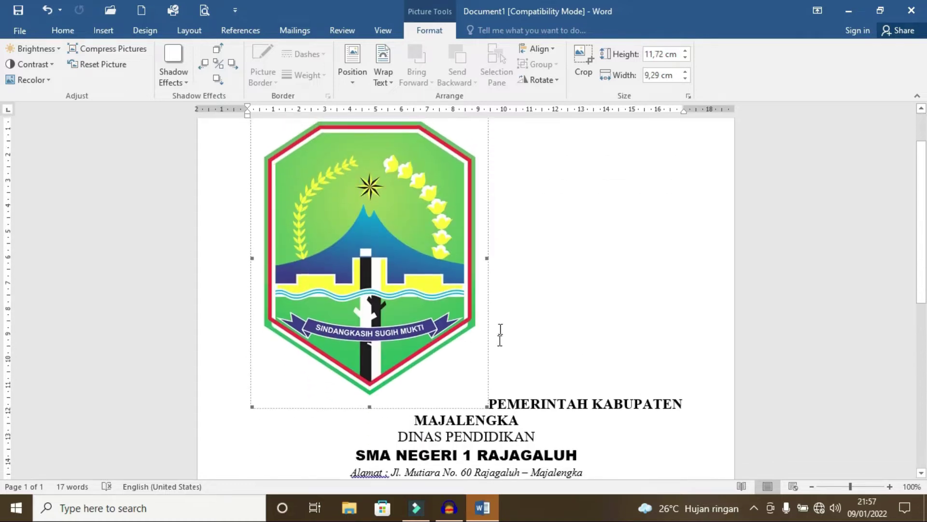
drag(484, 400, 341, 191)
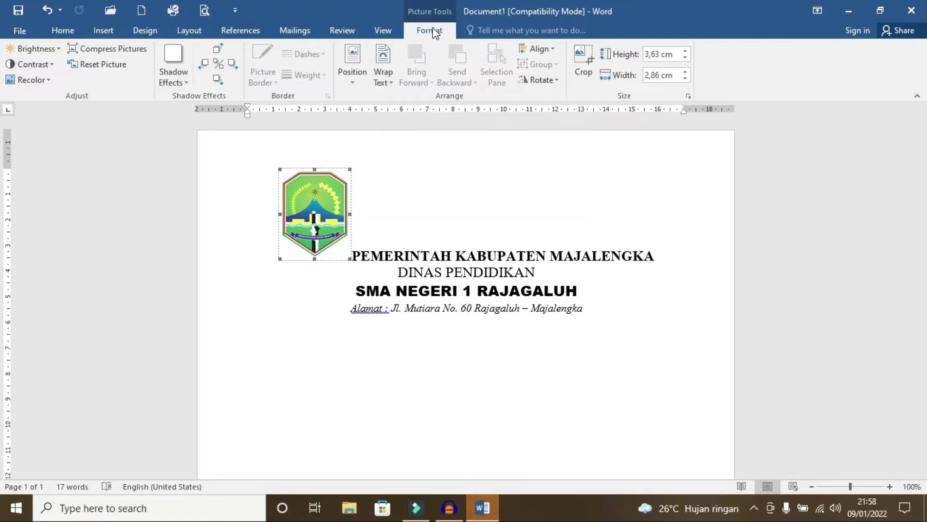
Step: Put the logo behind text, shrink it to 2.88 × 2.27 cm, and indent the letterhead
click(385, 75)
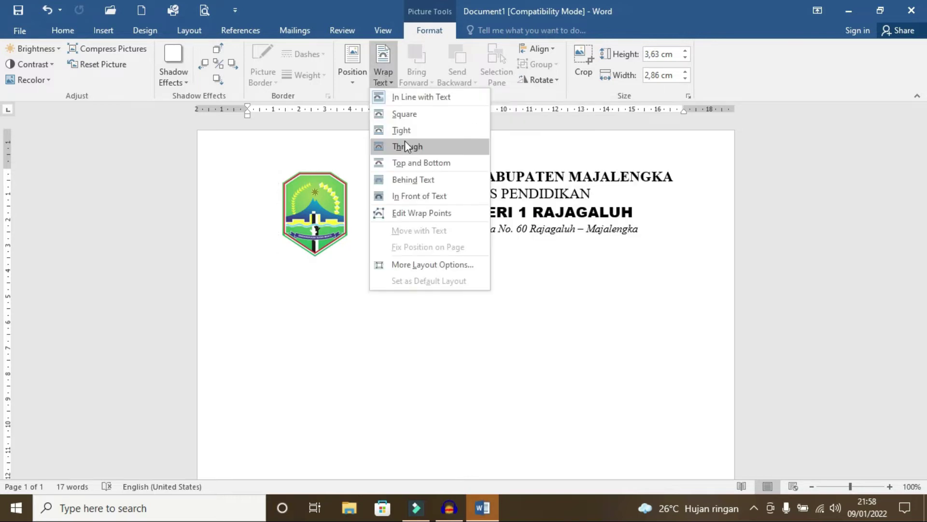
click(424, 184)
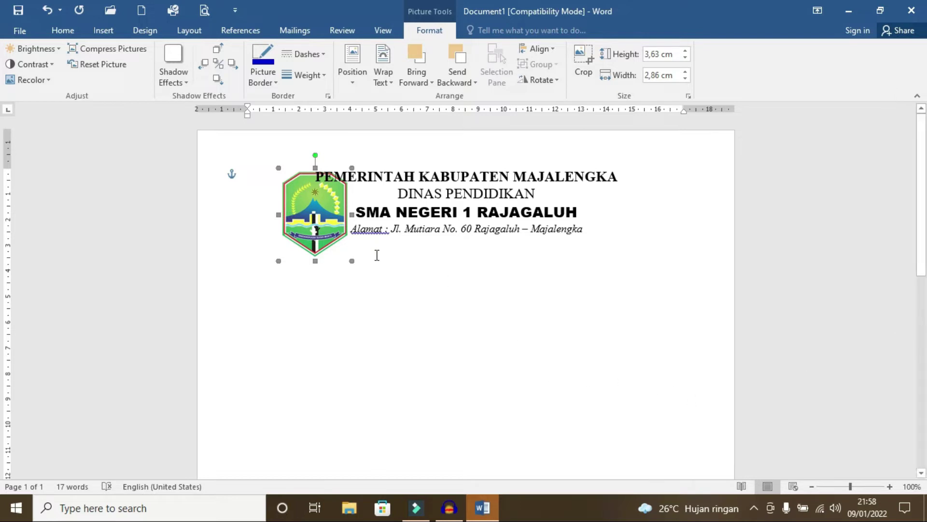
drag(352, 261, 338, 242)
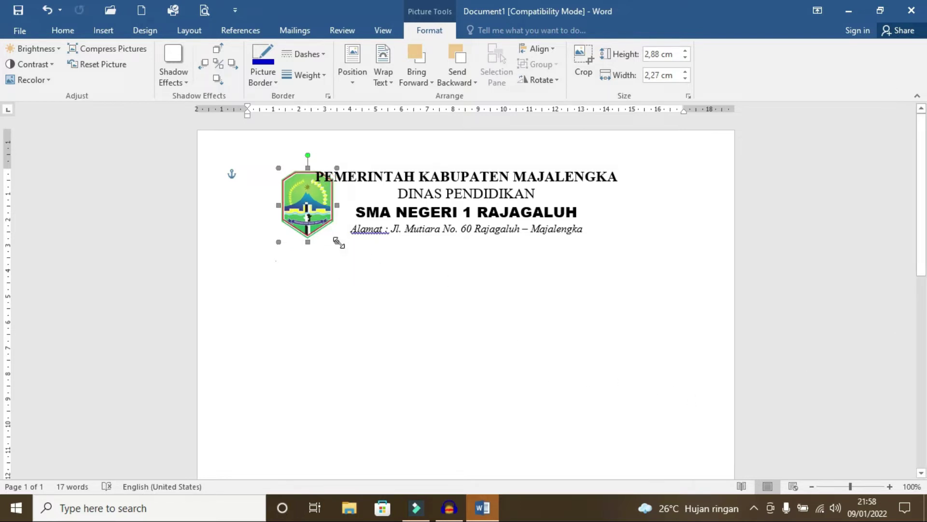
key(Left)
key(Left)
key(Left)
key(Left)
key(Left)
key(Left)
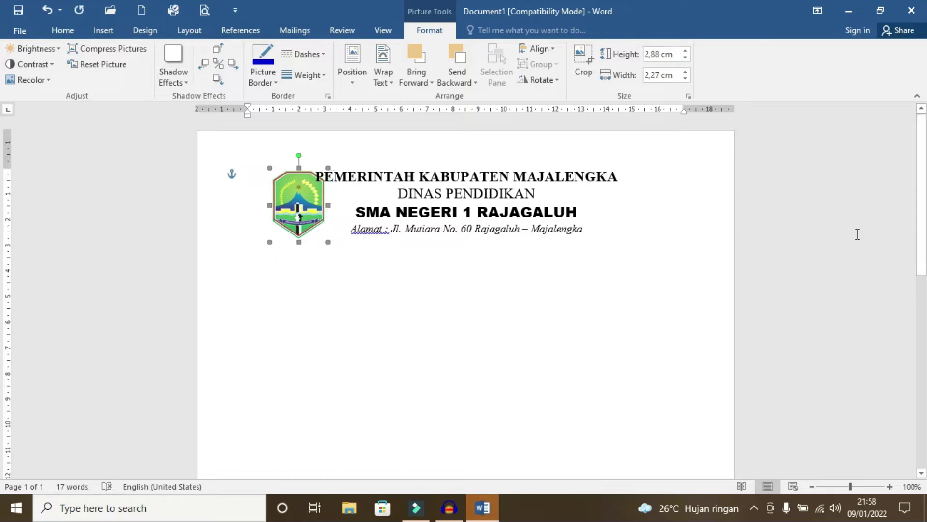
click(545, 176)
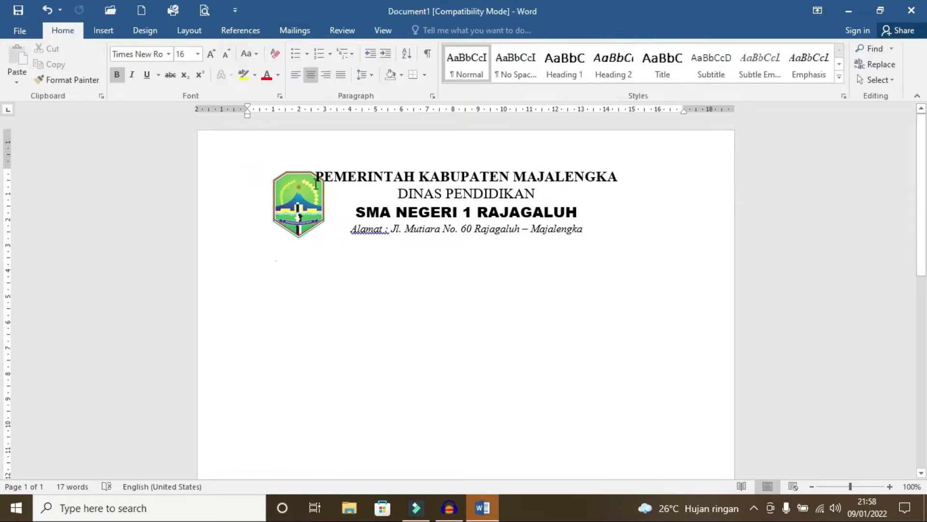
drag(316, 183, 559, 223)
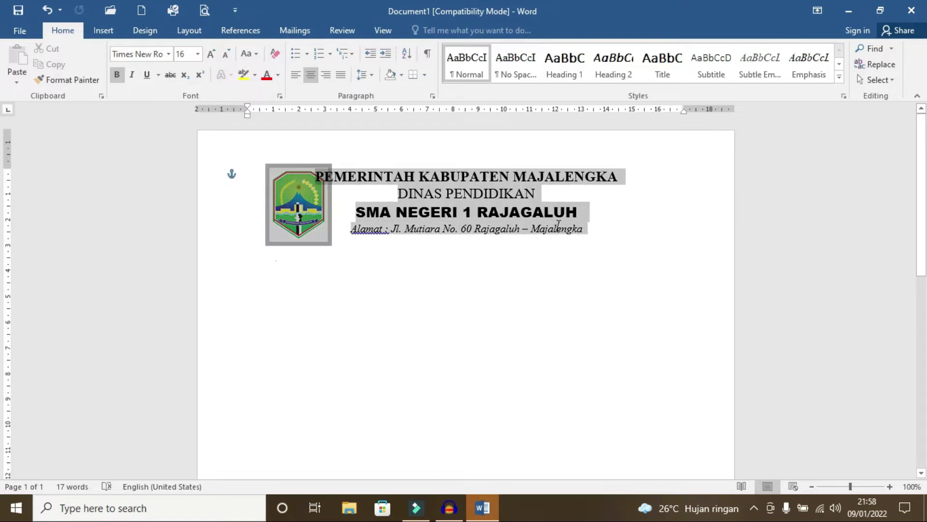
key(ctrl+z)
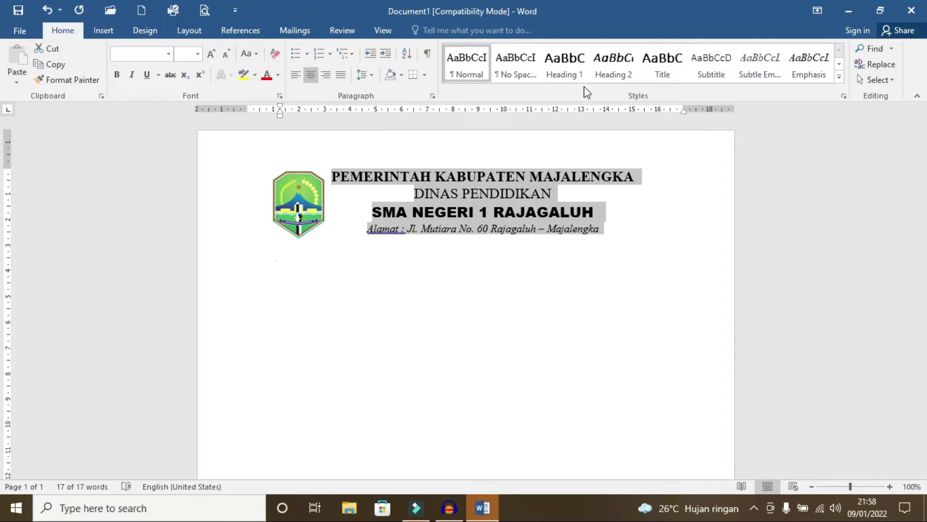
Step: Fine-tune the letterhead indent and enlarge SMA NEGERI 1 RAJAGALUH to 20 pt
key(ctrl+z)
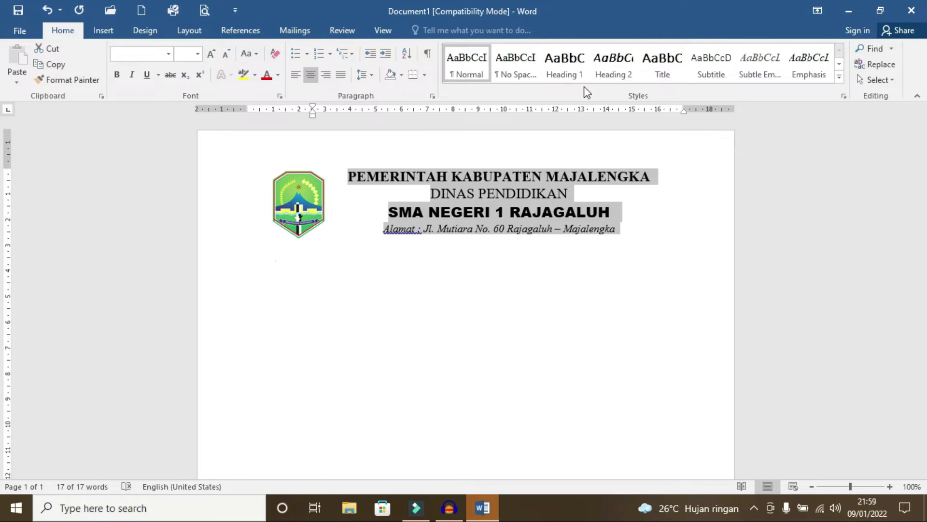
key(ctrl+y)
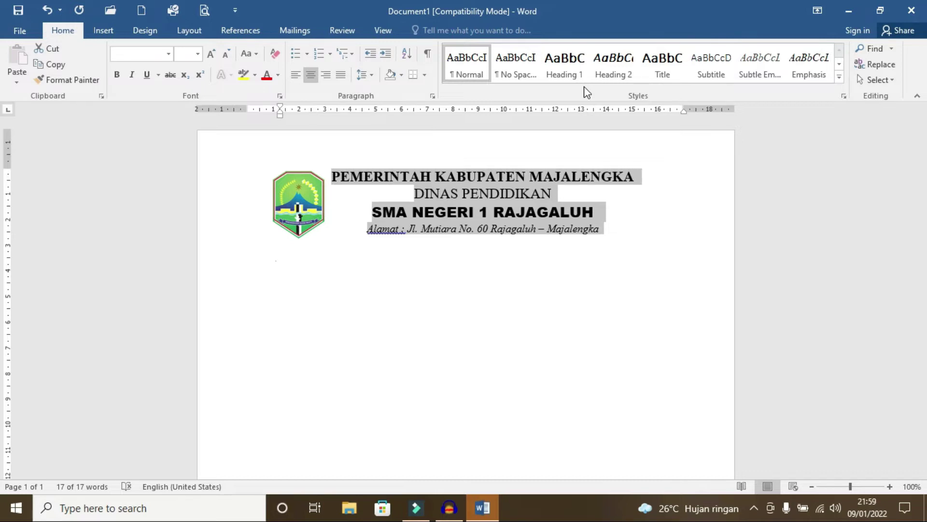
key(Down)
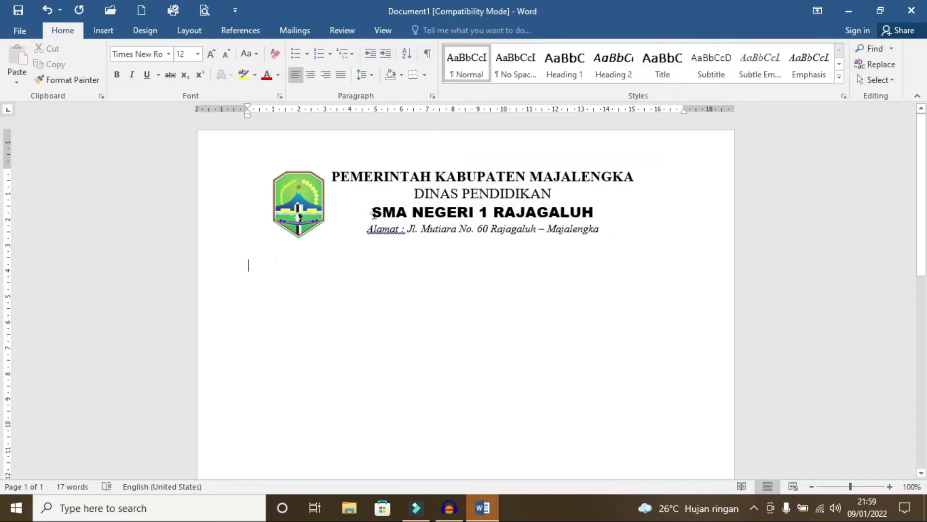
click(373, 213)
key(ctrl+shift+Right)
key(ctrl+shift+Right)
key(ctrl+shift+Right)
key(ctrl+shift+Right)
key(ctrl+shift+Right)
key(ctrl+shift+Right)
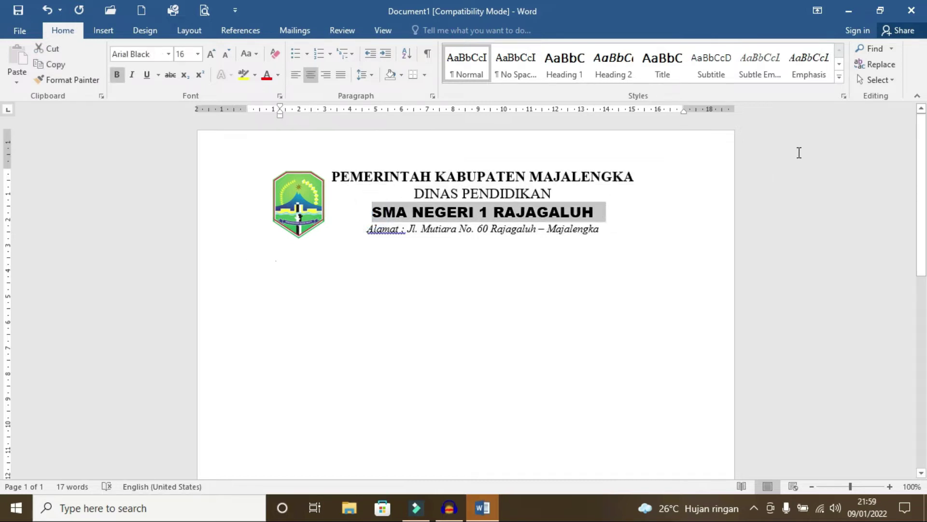
key(ctrl+shift+Left)
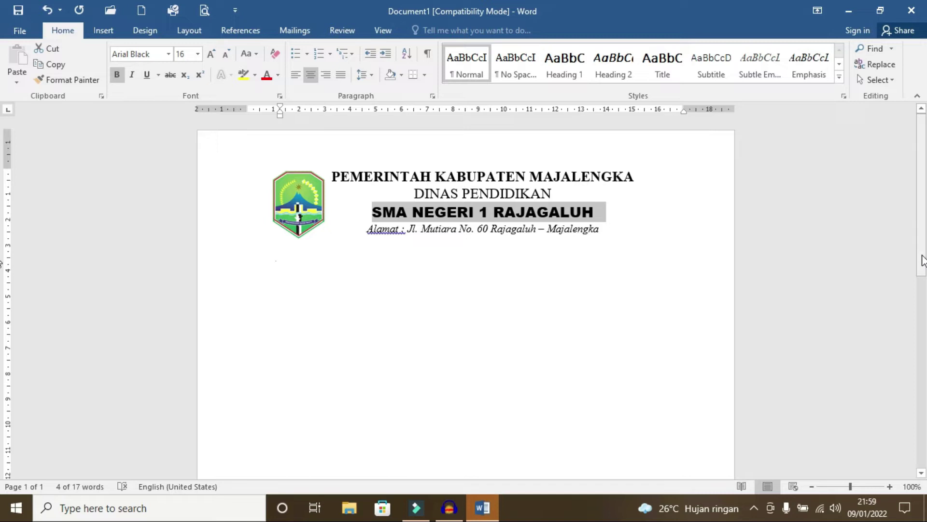
key(ctrl+shift+period)
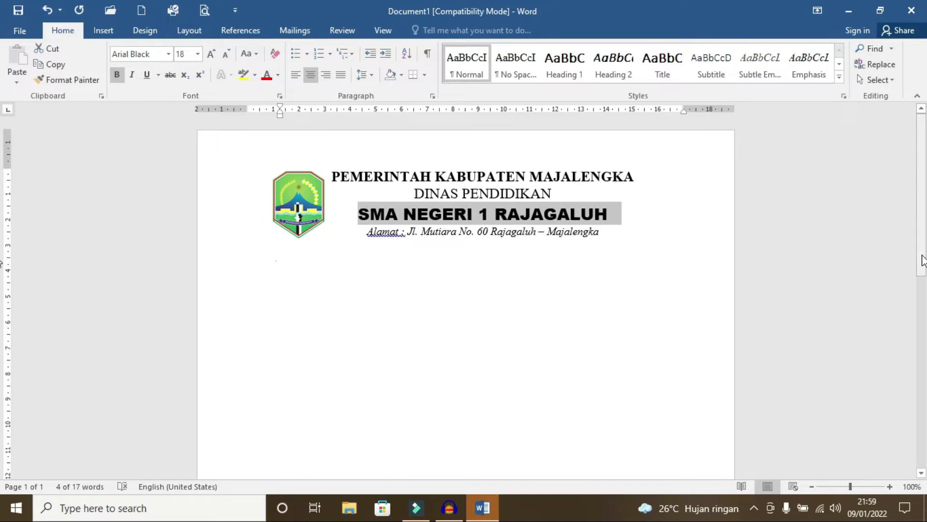
key(ctrl+shift+period)
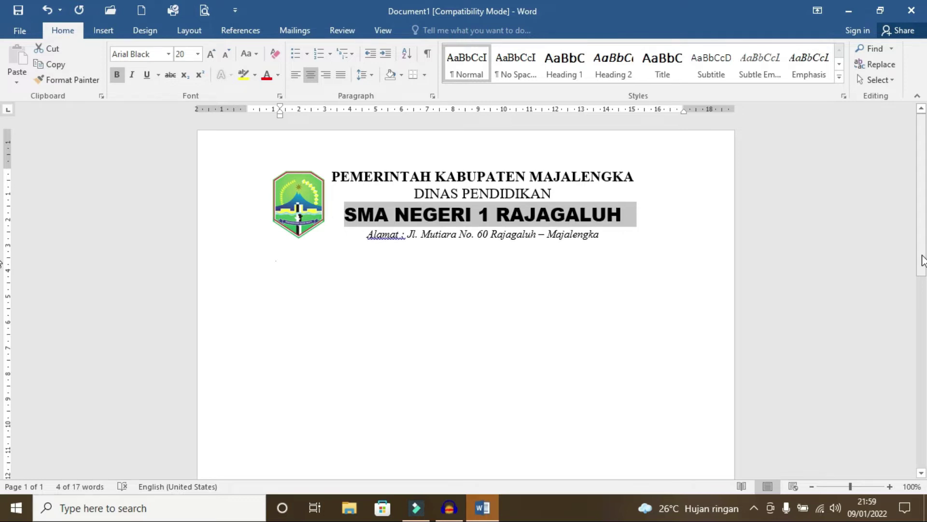
Step: Enlarge DINAS PENDIDIKAN to about 20 pt and undo a trial change on the PEMERINTAH line
click(411, 195)
key(shift+End)
key(ctrl+shift+period)
key(ctrl+shift+period)
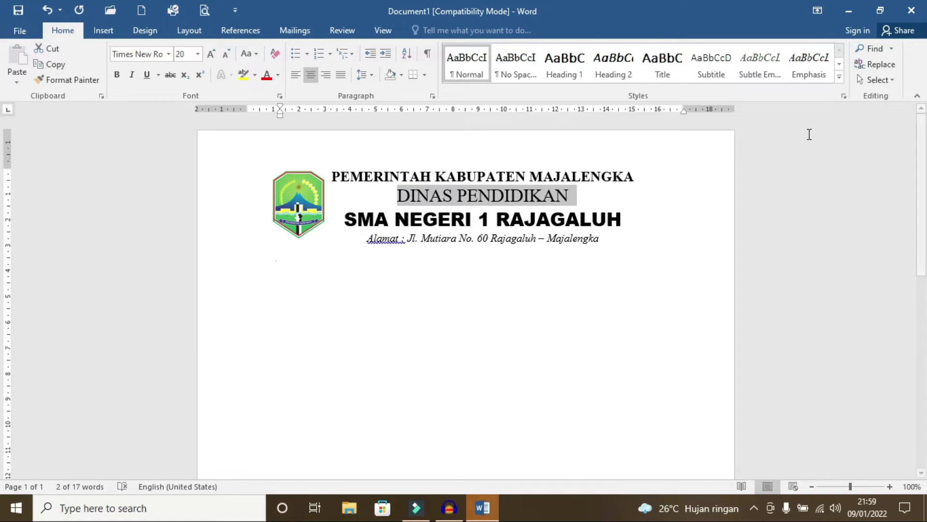
key(ctrl+shift+period)
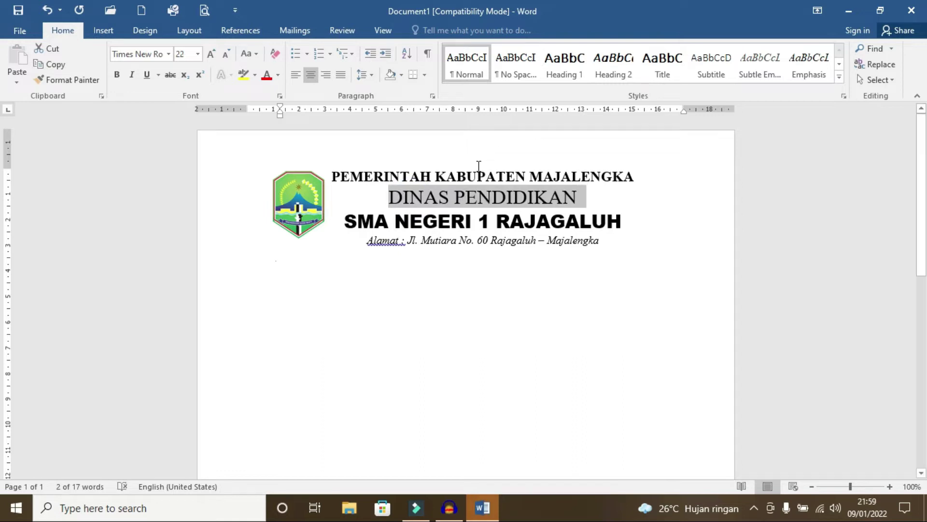
key(ctrl+shift+comma)
key(ctrl+shift+comma)
key(ctrl+shift+comma)
click(394, 176)
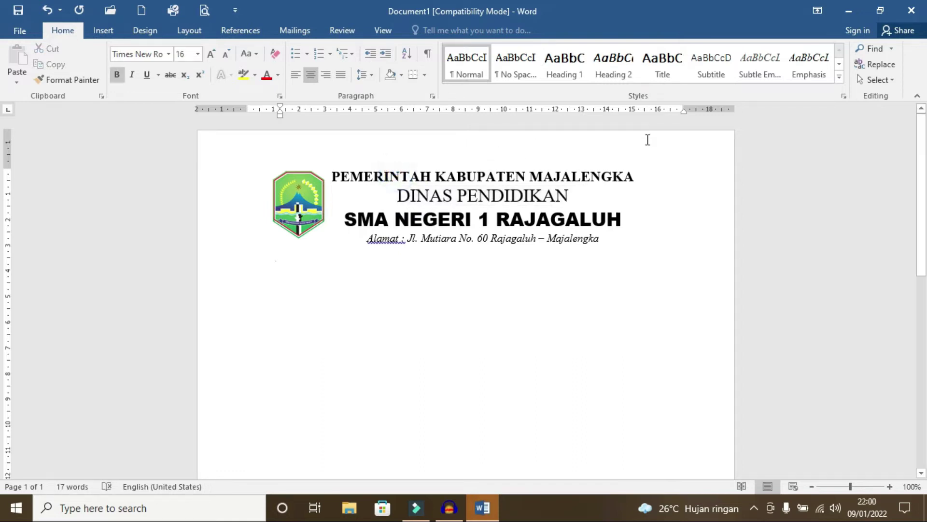
key(ctrl+shift+Right)
key(ctrl+shift+Right)
key(ctrl+z)
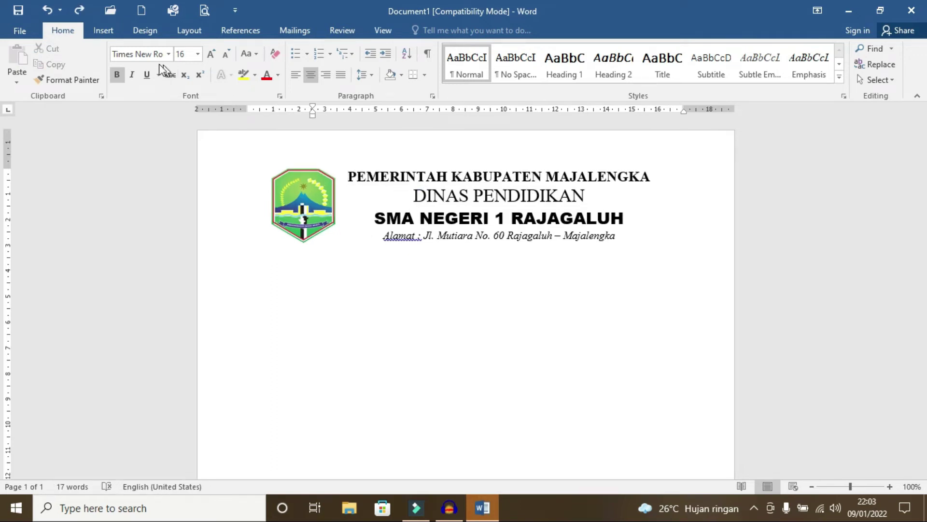
click(105, 31)
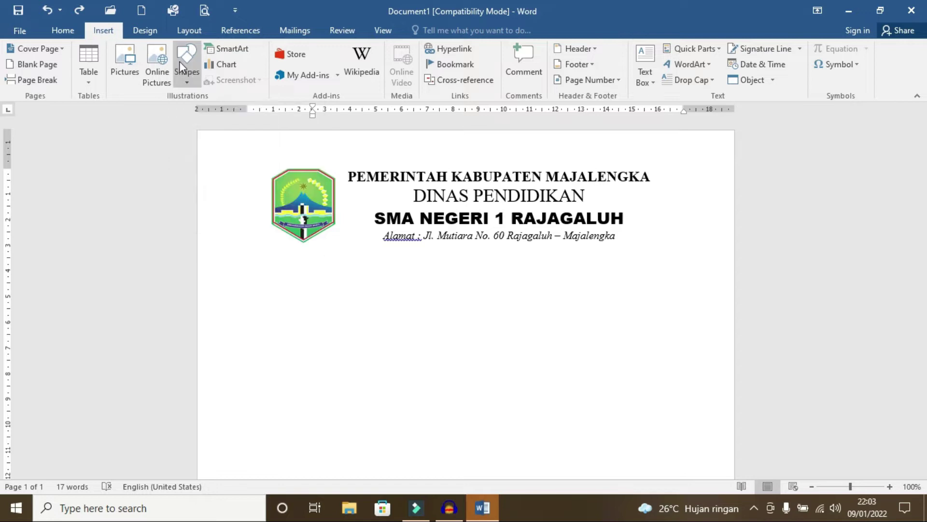
Step: Draw a 17.07 cm horizontal line under the address and duplicate it into a double rule
click(190, 77)
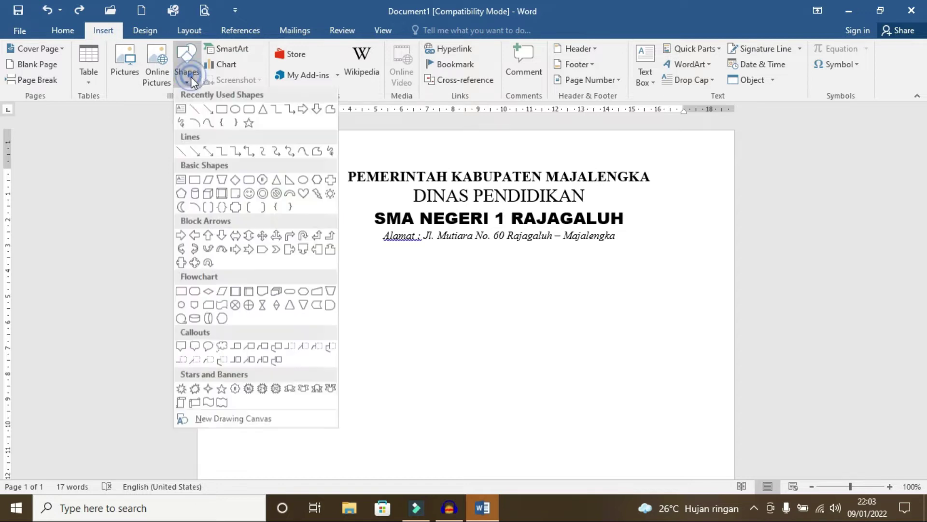
click(195, 112)
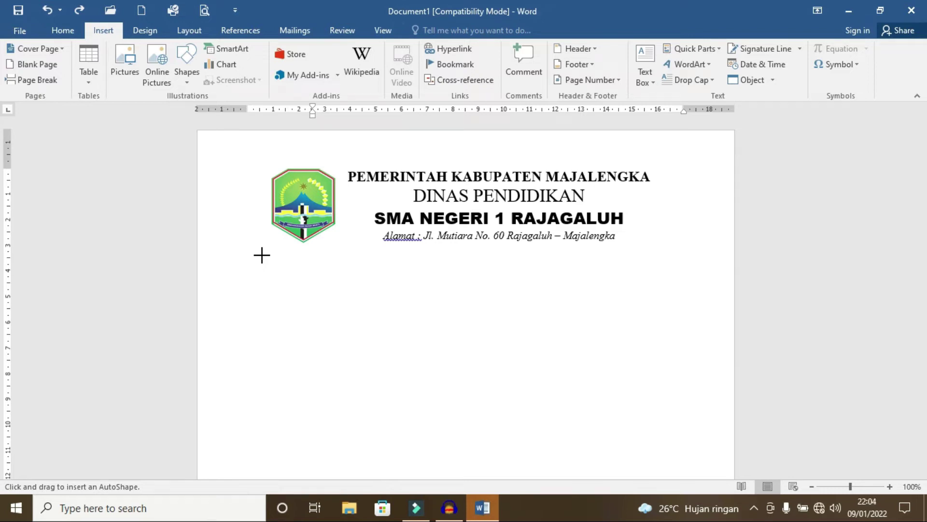
drag(262, 255, 541, 254)
drag(605, 255, 678, 254)
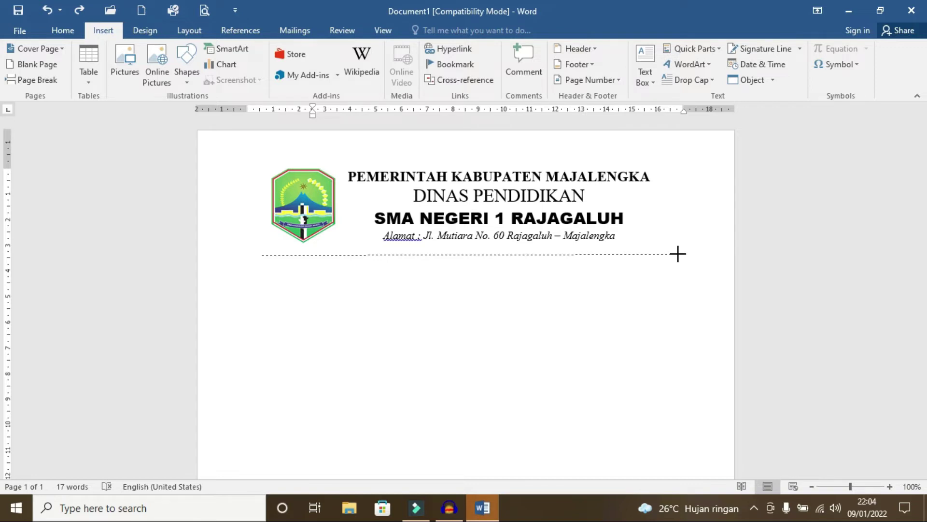
drag(678, 253, 678, 254)
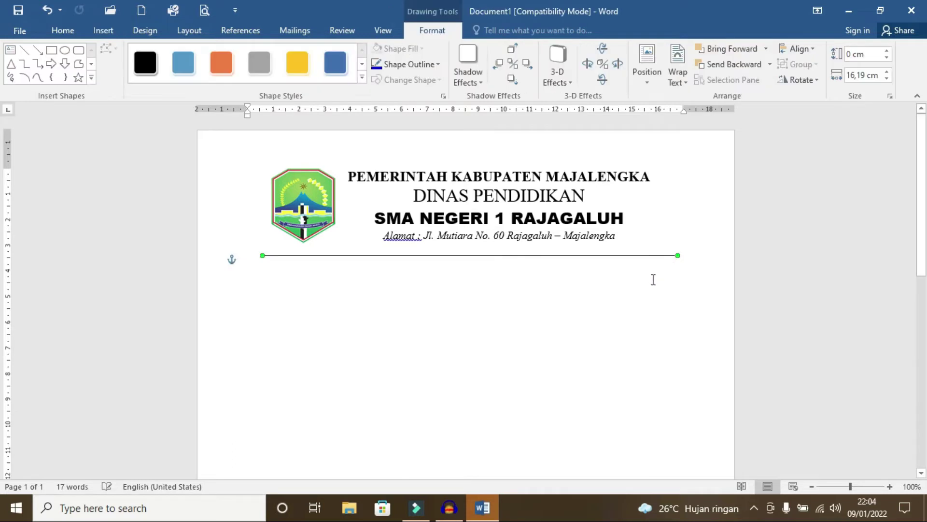
key(Up)
key(Up)
key(Up)
key(Up)
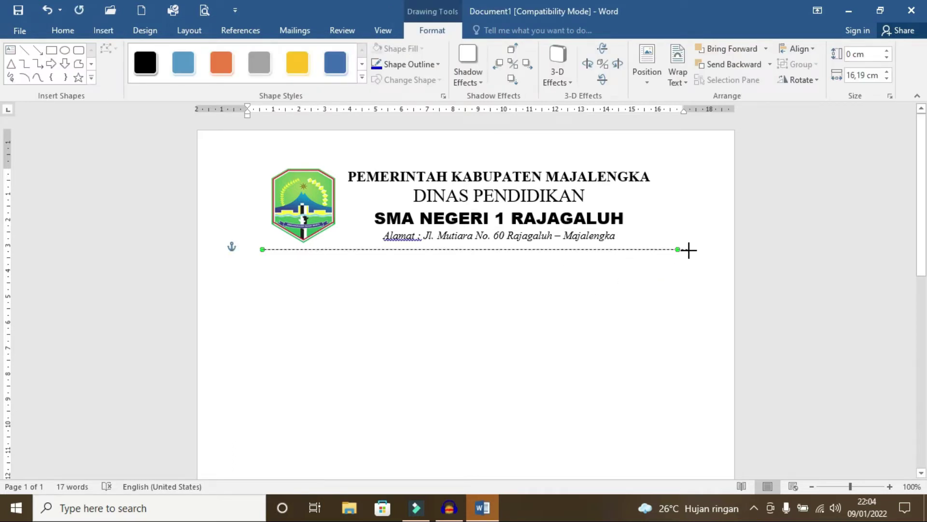
drag(689, 249, 692, 251)
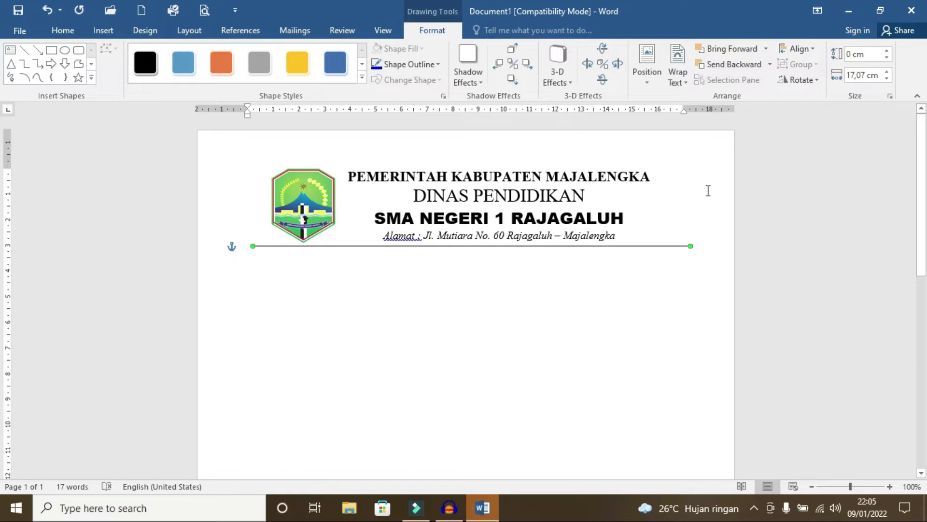
key(ctrl+d)
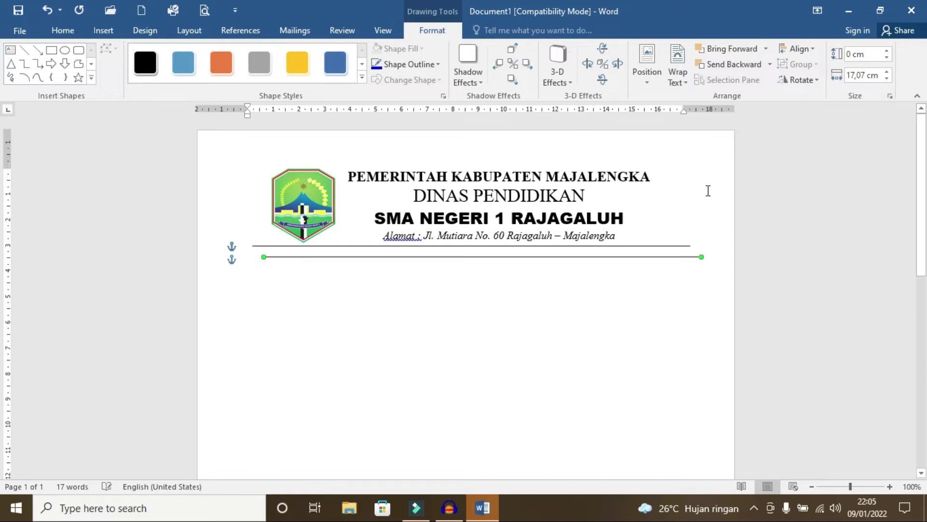
key(Up)
key(Up)
key(Up)
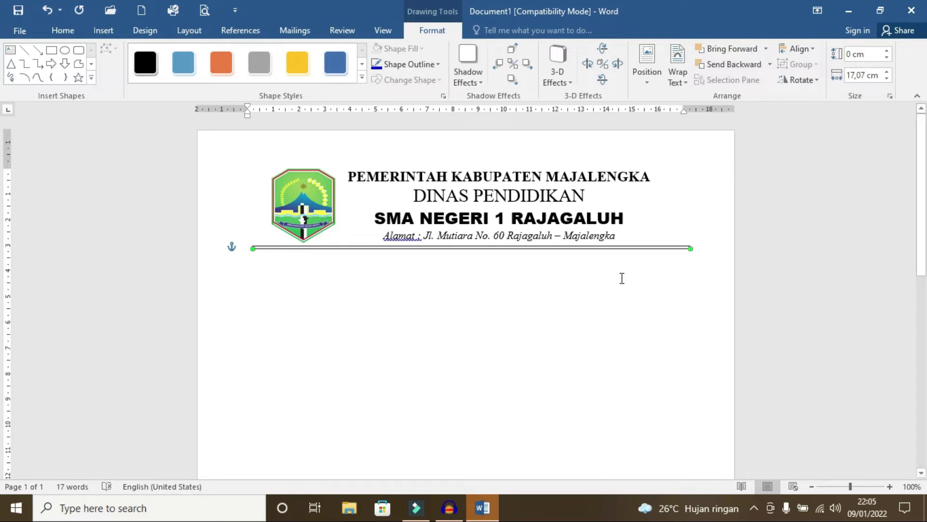
click(622, 275)
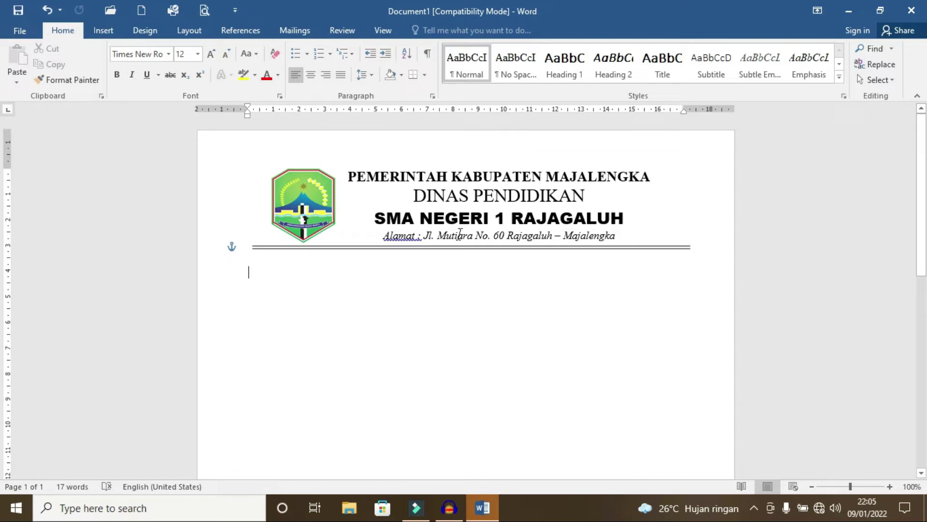
Step: Add the right-aligned date 'Rajagaluh, 12 Juni 2013' and justify the following line
click(326, 75)
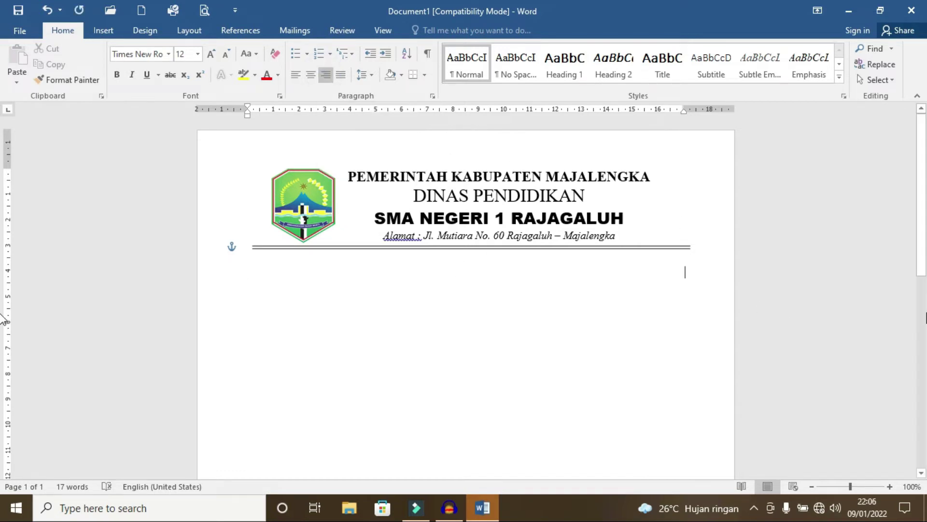
text(Rajagaluh, 12 Juni 20)
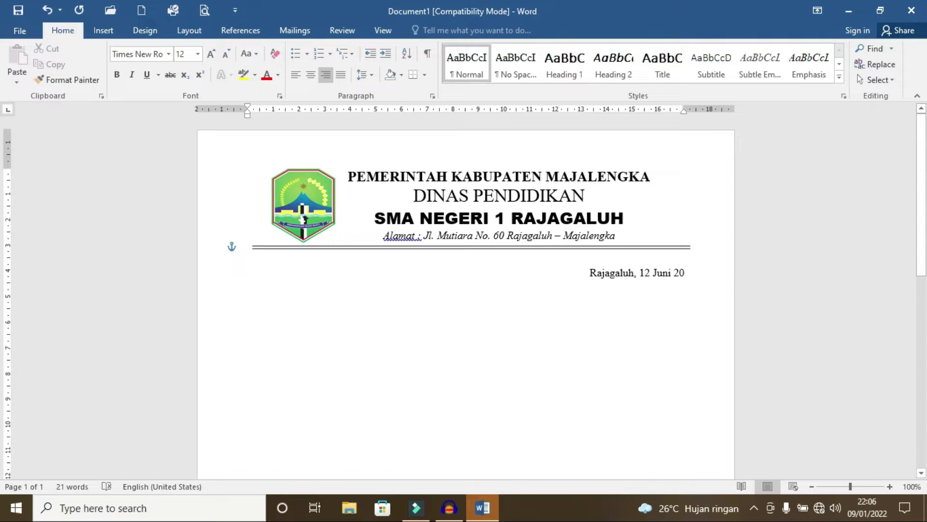
text(13)
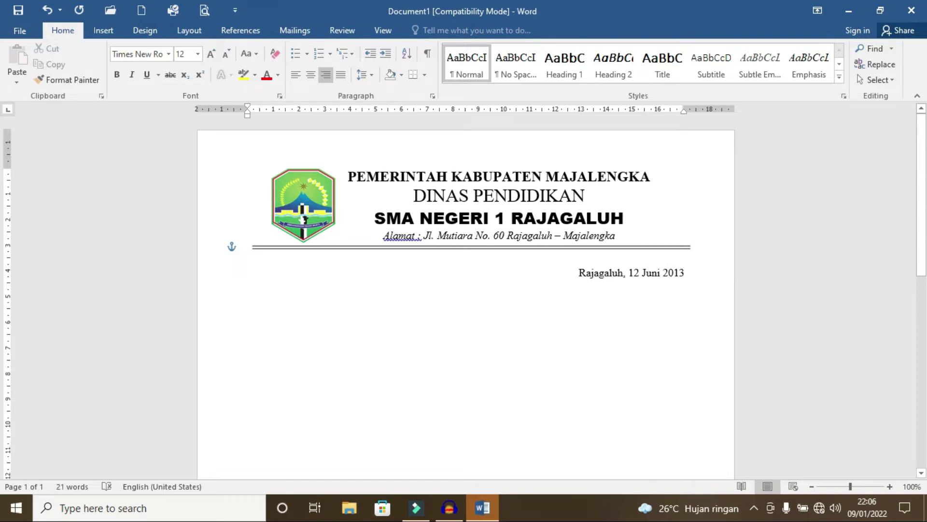
key(Return)
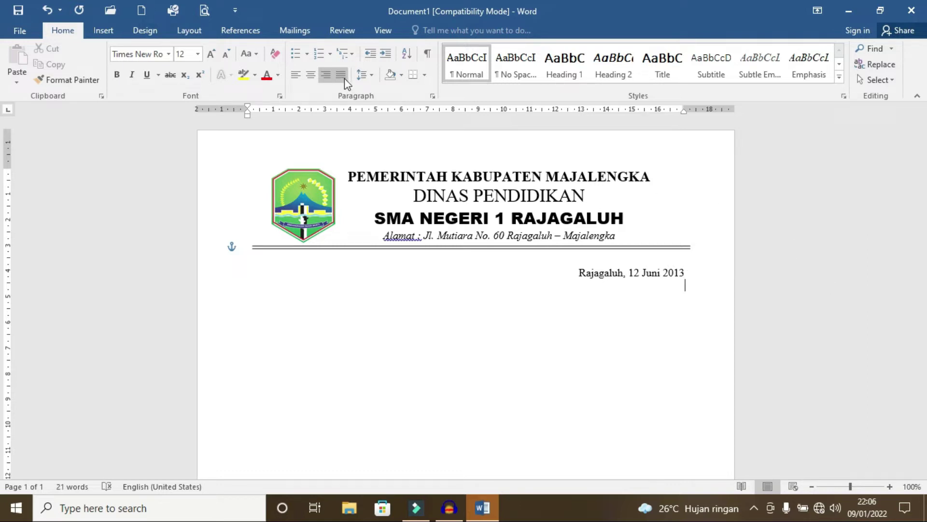
click(344, 78)
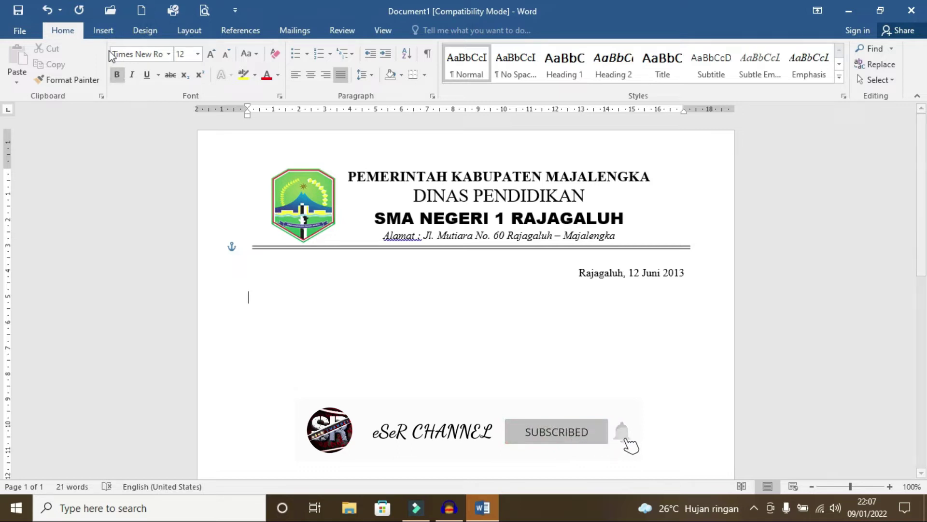
Step: Insert a 2×1 table and type Nomor :, Lampiran : and Perihal : in its left cell
click(102, 29)
click(89, 77)
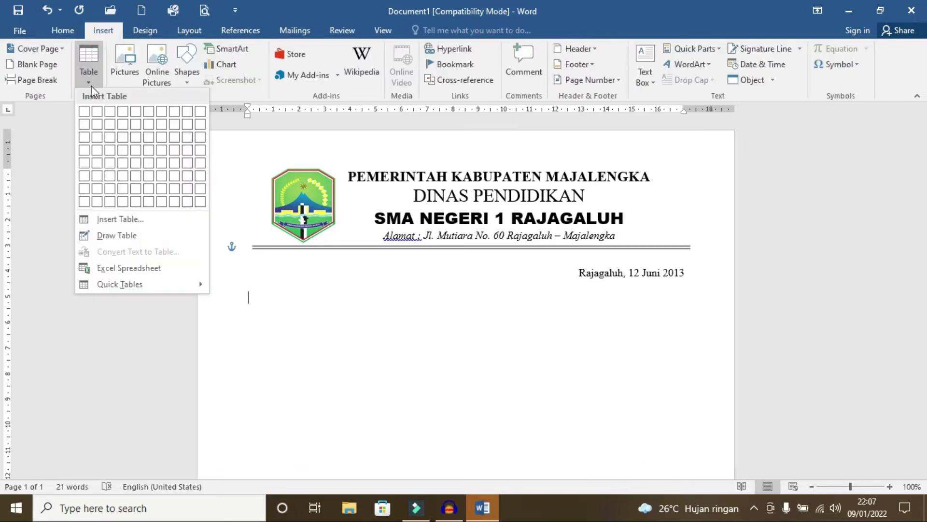
click(97, 115)
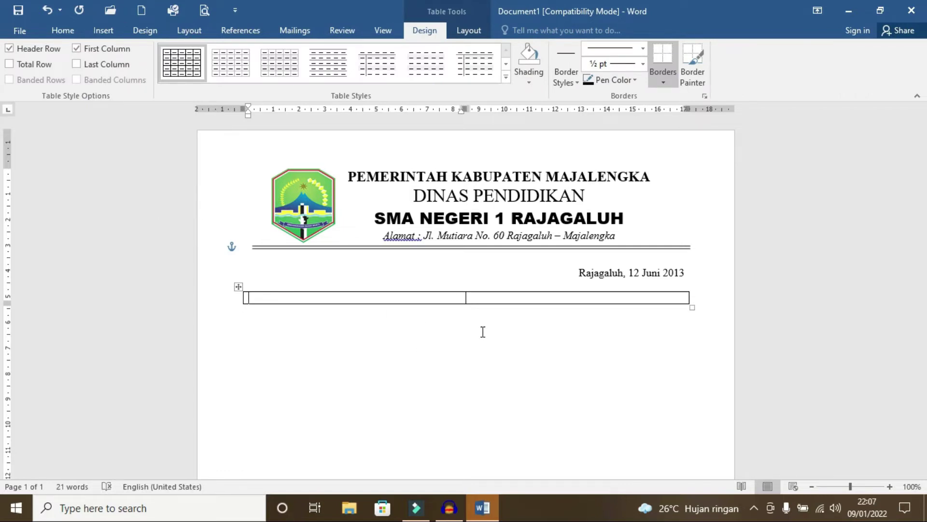
text(Nomor :)
key(Return)
text(Lampiran :)
key(Return)
text(Perihal :)
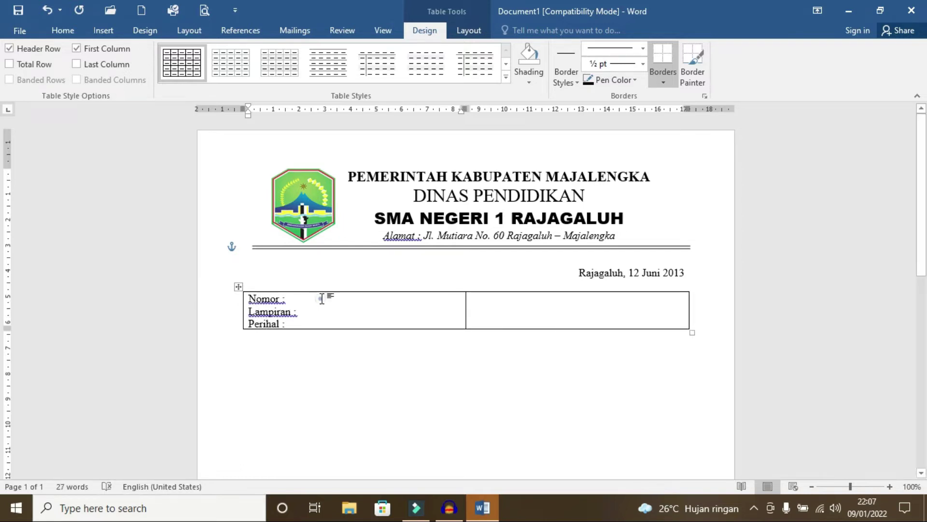
Step: Line up the colons after Nomor, Lampiran and Perihal
click(284, 300)
click(281, 300)
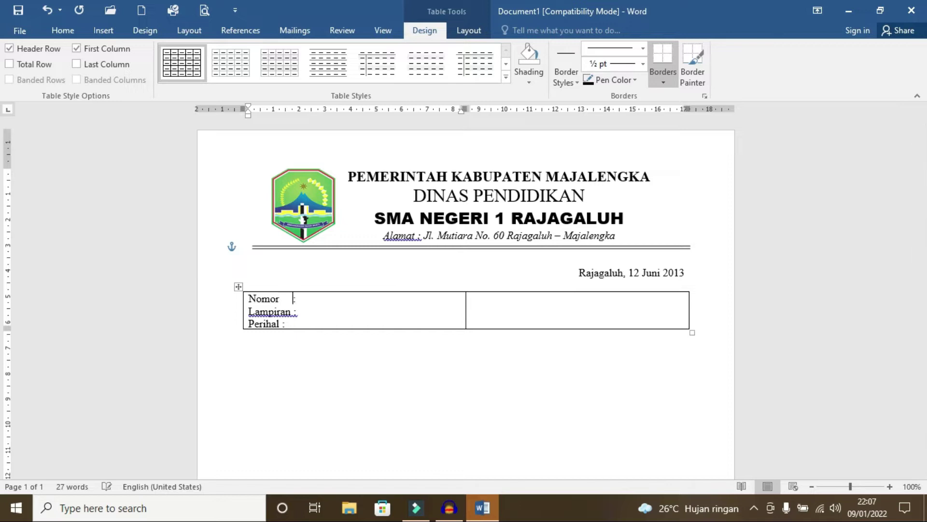
click(294, 312)
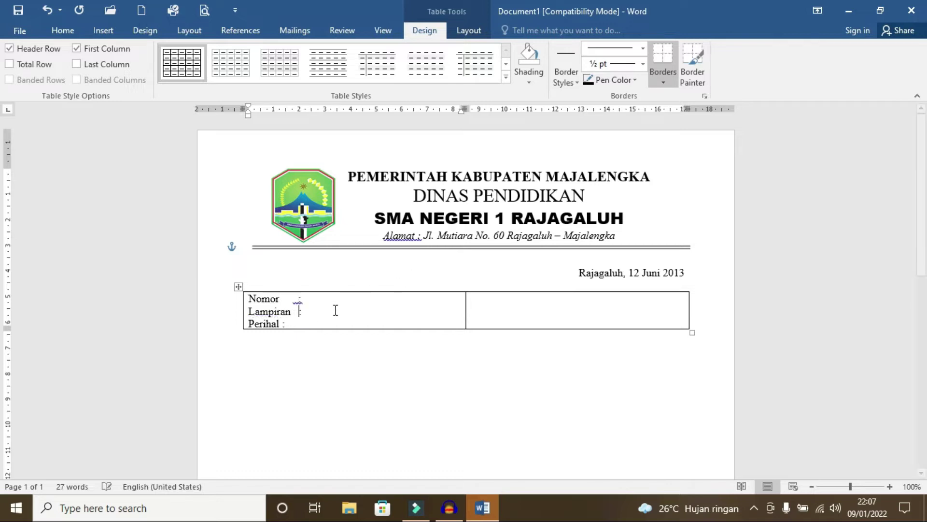
drag(281, 324, 360, 325)
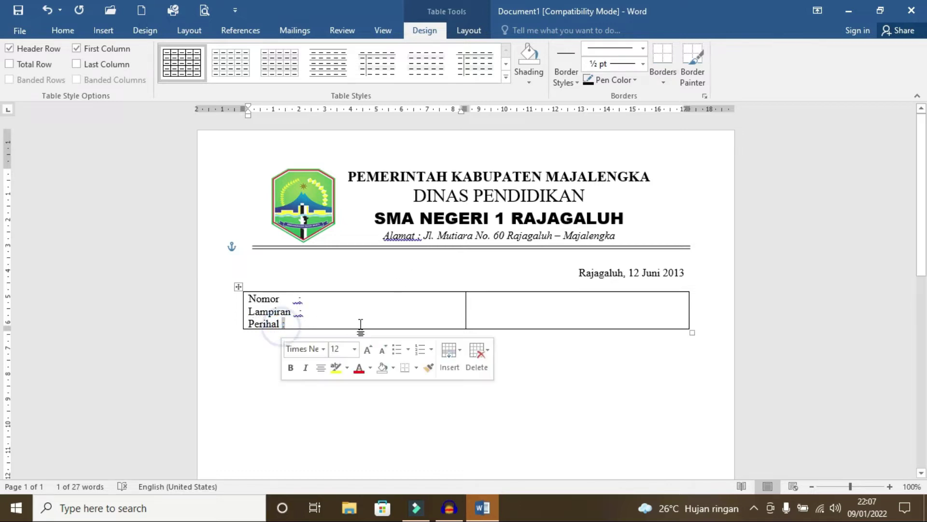
click(282, 324)
click(324, 297)
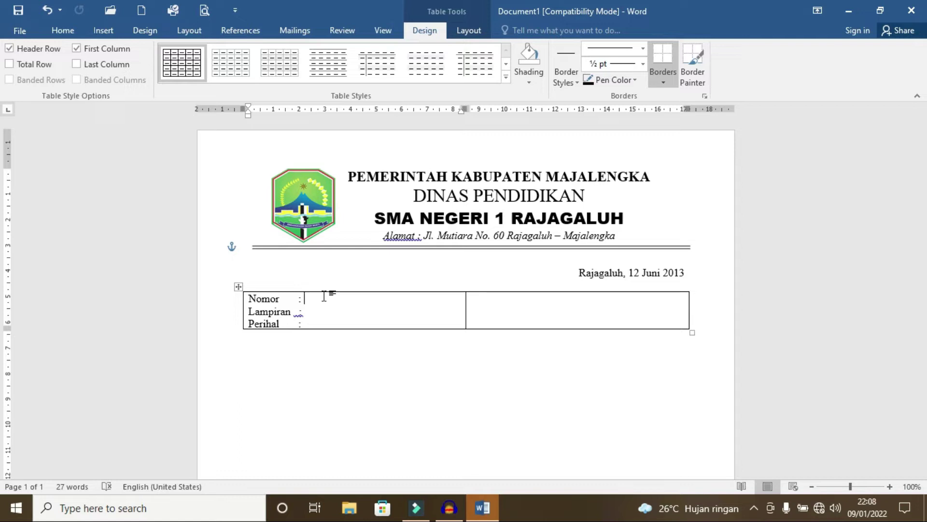
Step: Enter Nomor 4213/SMA 1/VI/2013 and the two-line Perihal 'Undangan Rapat Pleno / Kenaikan Kelas'
text(4213/SMA 1/)
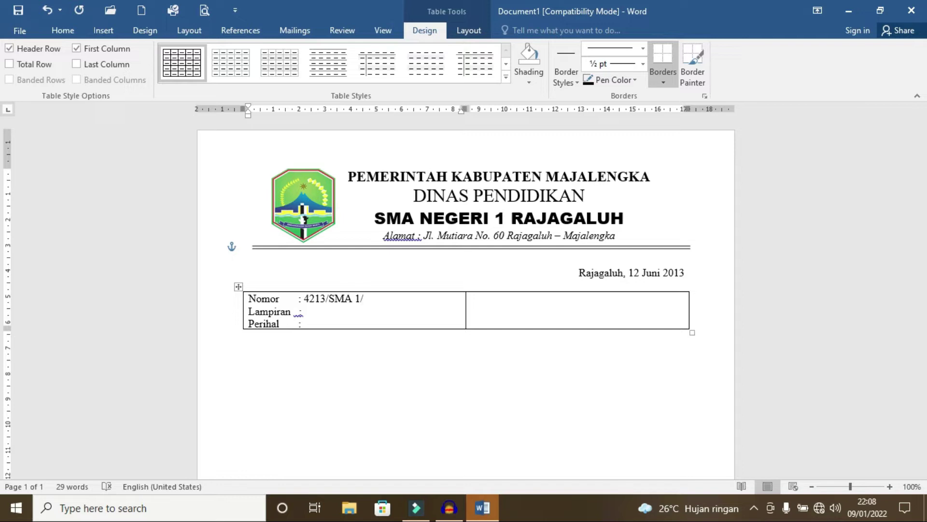
text(VI/2013)
key(Down)
key(Down)
text(Undangan Rapat F)
text(leno)
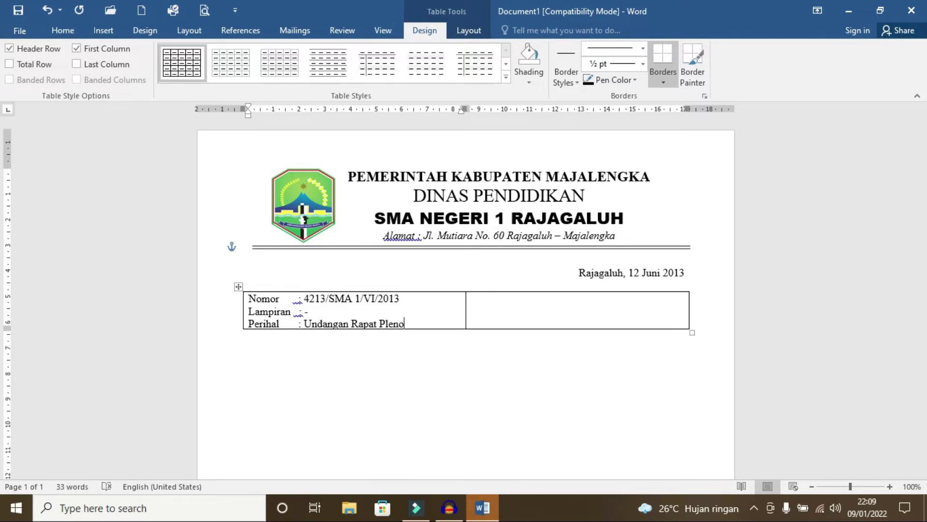
key(Return)
key(Tab)
text(Kenaikan Kelas)
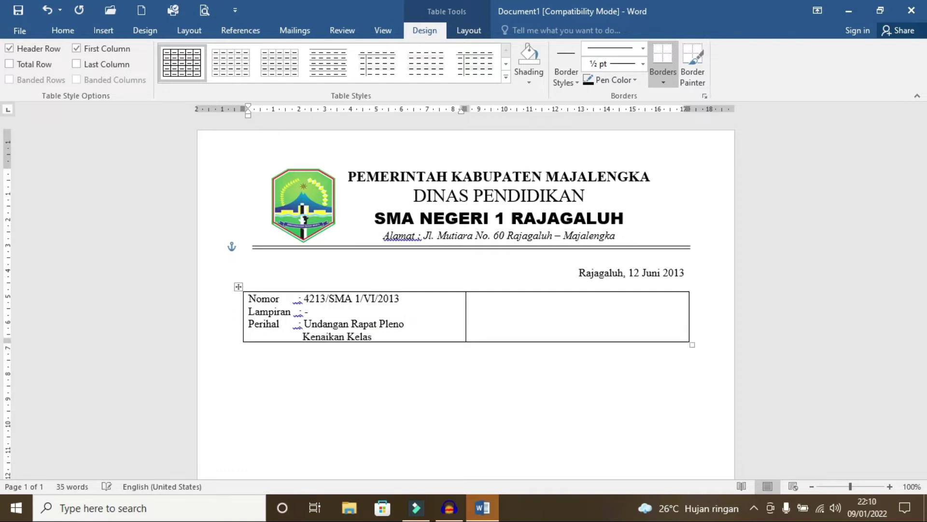
key(shift+Home)
key(shift+Left)
Step: Underline the subject 'Undangan Rapat Pleno Kenaikan Kelas', then make it bold
key(ctrl+shift+Left)
key(ctrl+shift+Left)
key(ctrl+shift+Left)
click(62, 30)
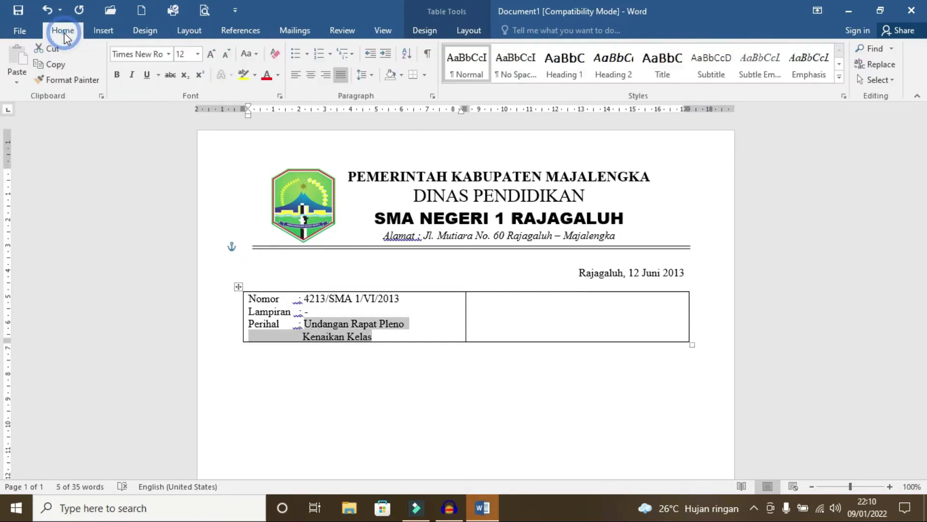
click(147, 75)
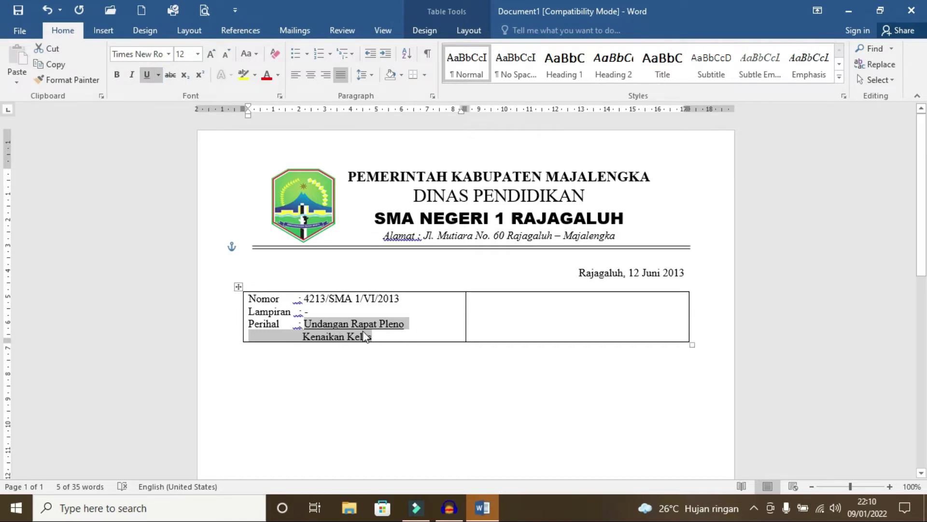
click(404, 324)
click(307, 326)
drag(307, 326, 372, 338)
key(ctrl+b)
click(522, 324)
scroll(523, 324, up, 1)
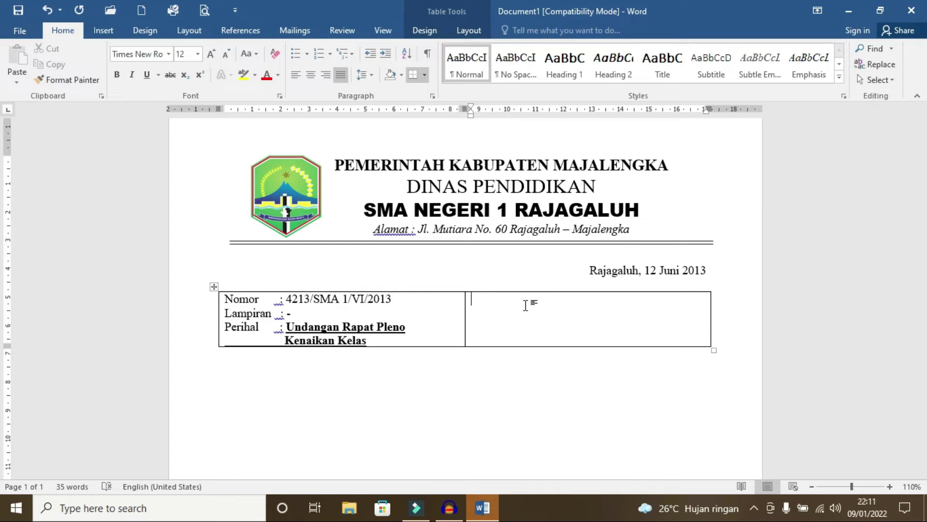
Step: Type the recipient lines Kepada, Yth. Bapak / Ibu Dewan Pendidik, SMA Negeri 1 Rajagaluh, Di – Tempat
text(Kepada)
key(Return)
text(Yth.)
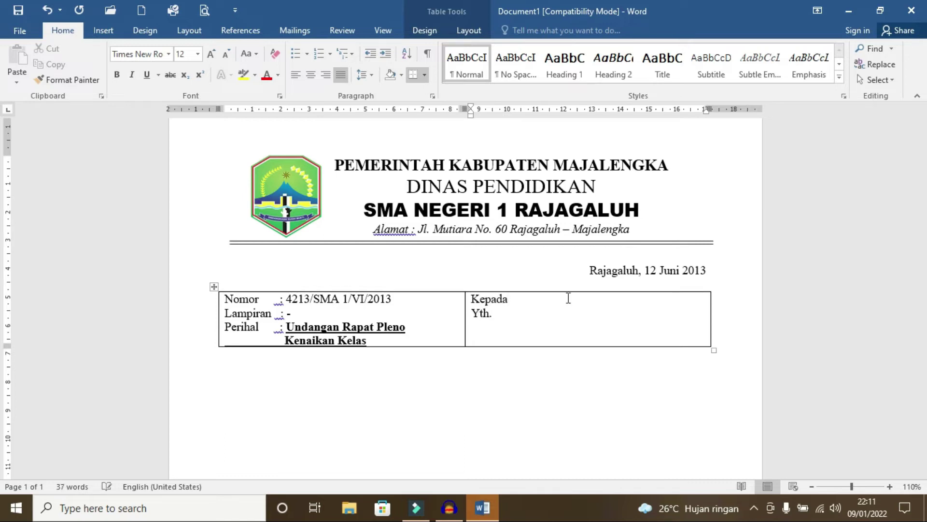
text( Bapak / Ibu Dewan P)
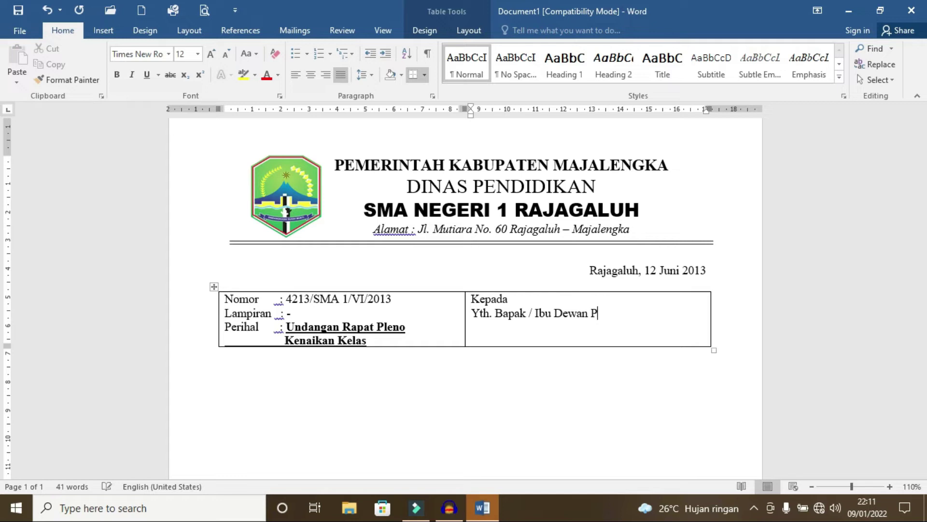
text(endidik)
key(Return)
text(SMA N)
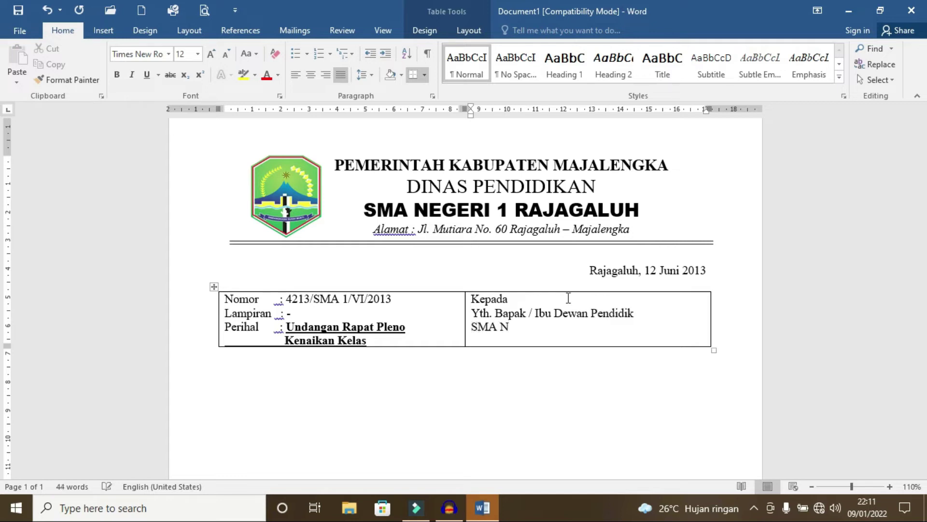
text(egeri 1 Rajagaluh)
key(Return)
text(d)
text(Tempat)
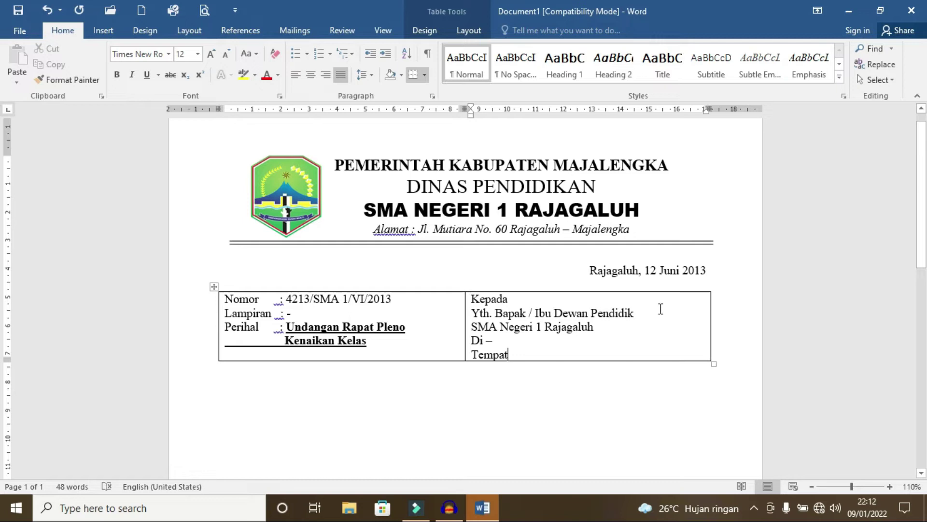
click(464, 314)
Step: Widen the left table column and indent the recipient lines in the right cell
drag(464, 314, 516, 325)
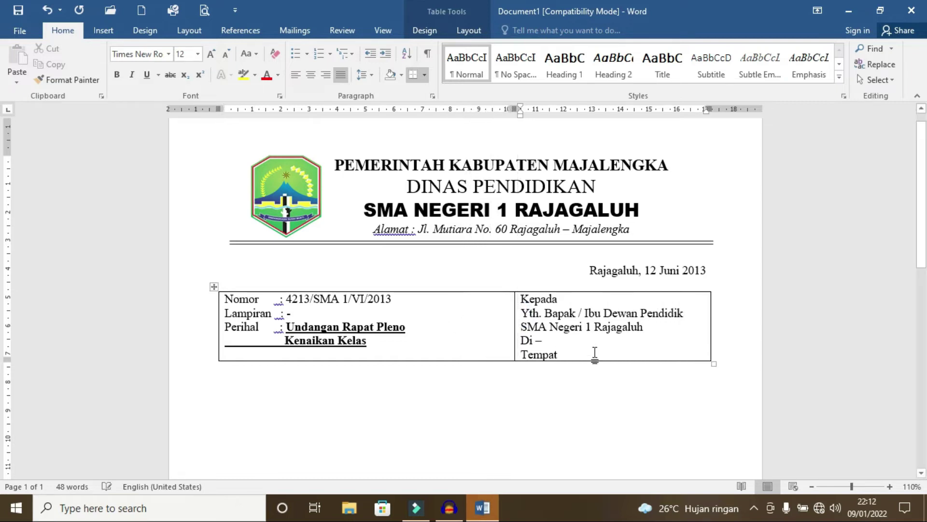
click(516, 305)
click(521, 299)
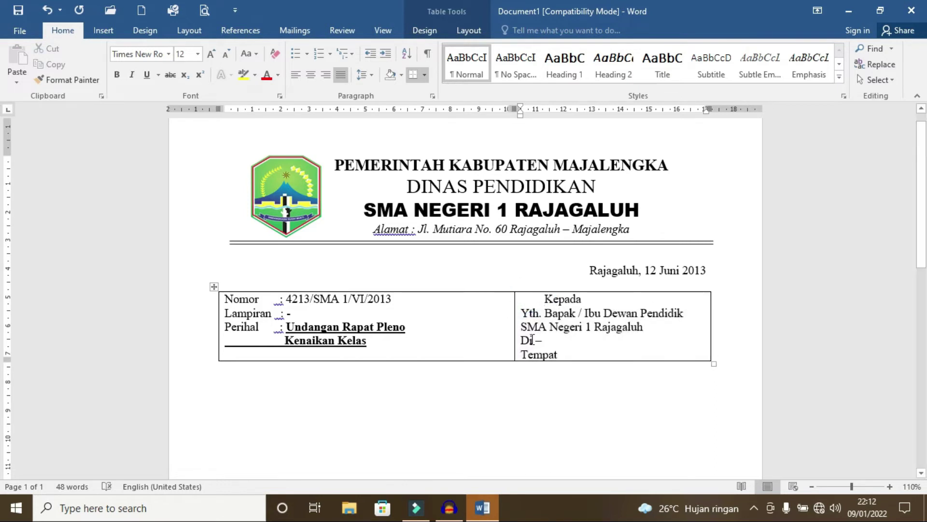
click(522, 327)
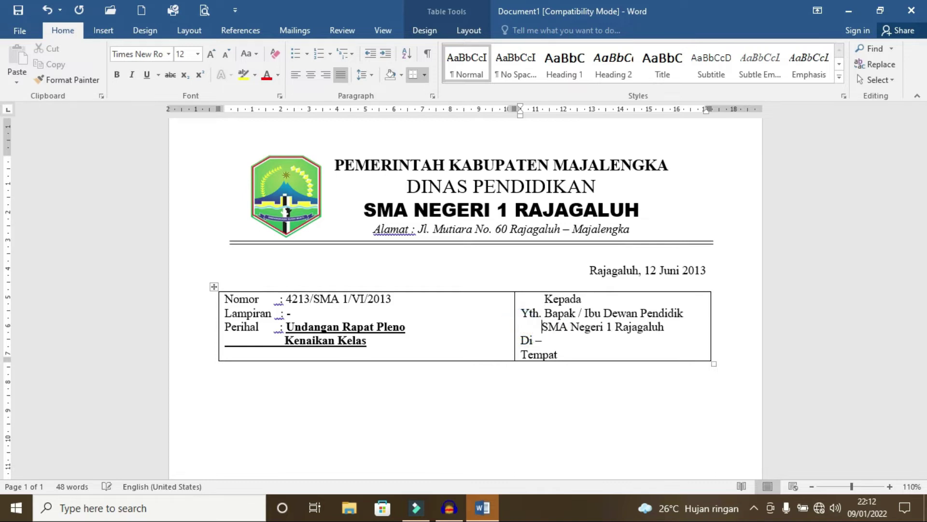
click(521, 341)
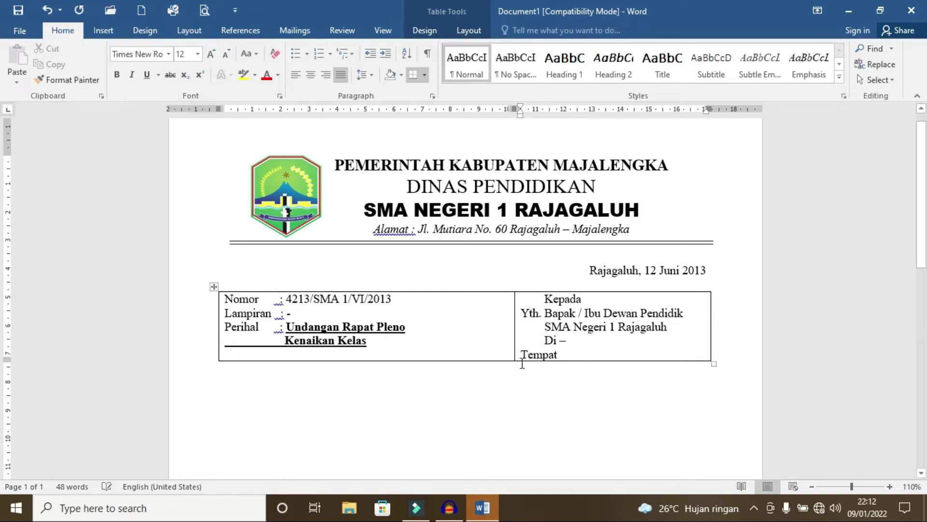
click(523, 355)
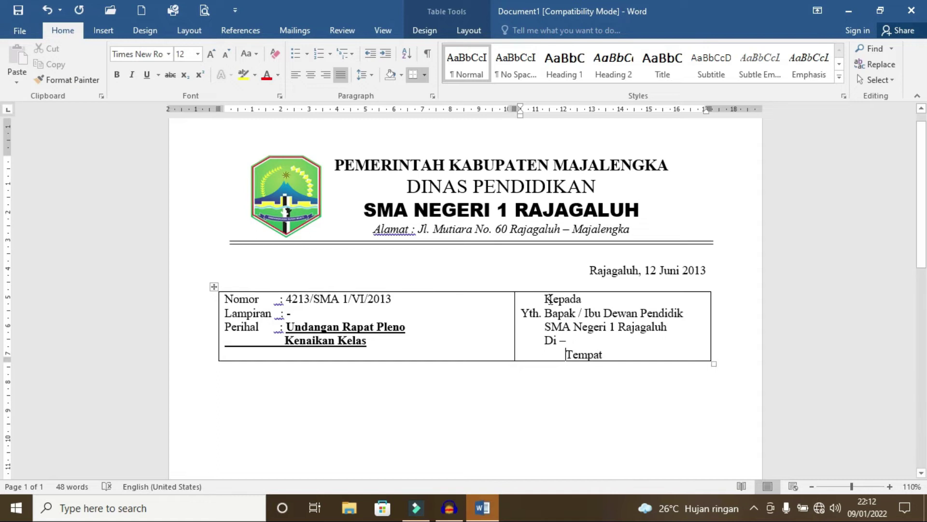
Step: Letter-space the heading so it reads 'K e p a d a'
click(553, 299)
key(space)
key(Right)
key(space)
key(Right)
key(space)
key(Right)
key(space)
key(Right)
key(space)
key(Right)
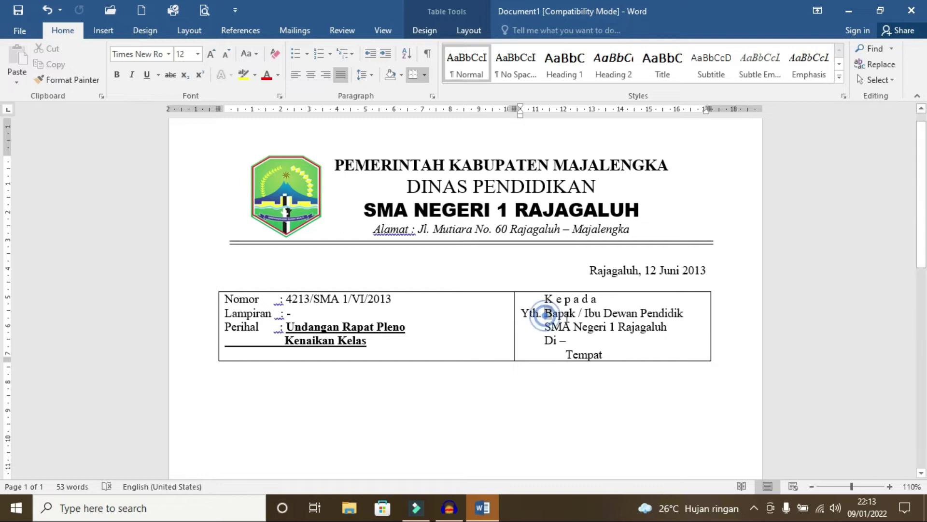
Step: Bold the recipient name and school lines and underline 'Tempat'
drag(545, 316, 671, 329)
click(116, 74)
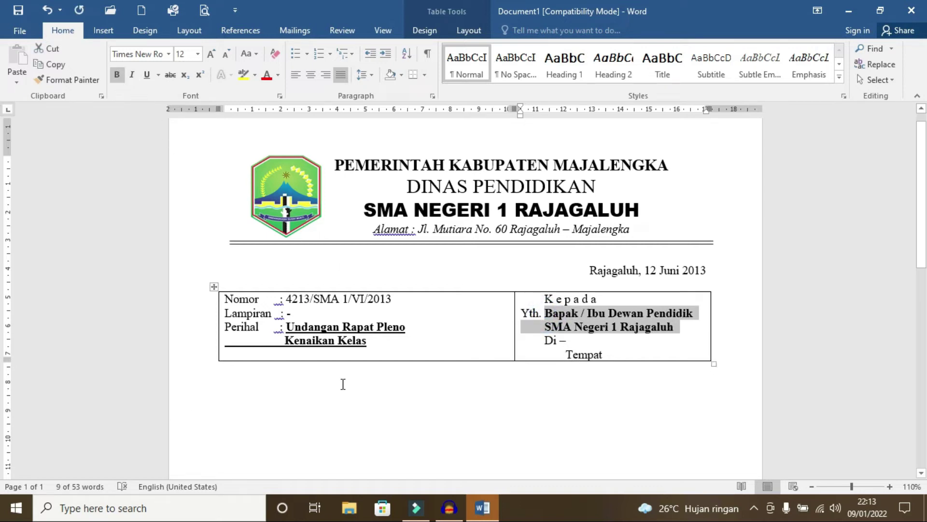
double_click(567, 355)
key(ctrl+u)
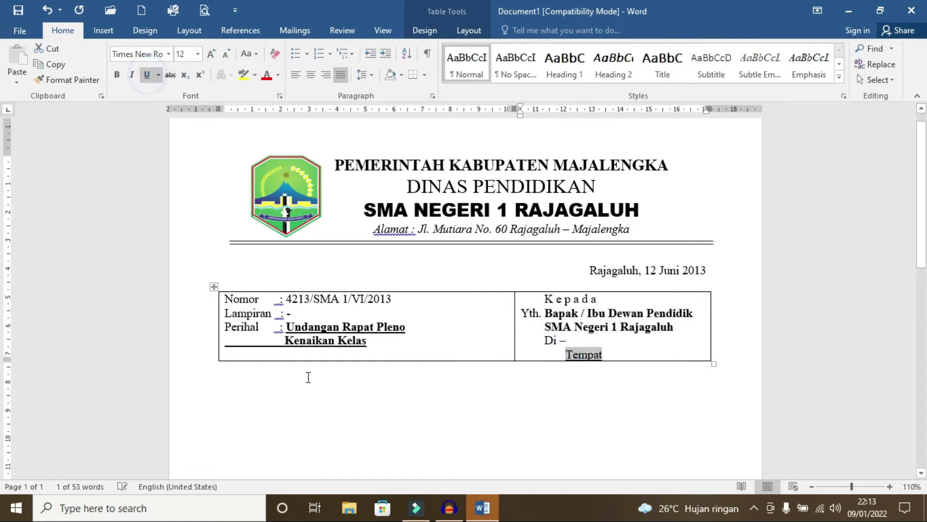
click(565, 383)
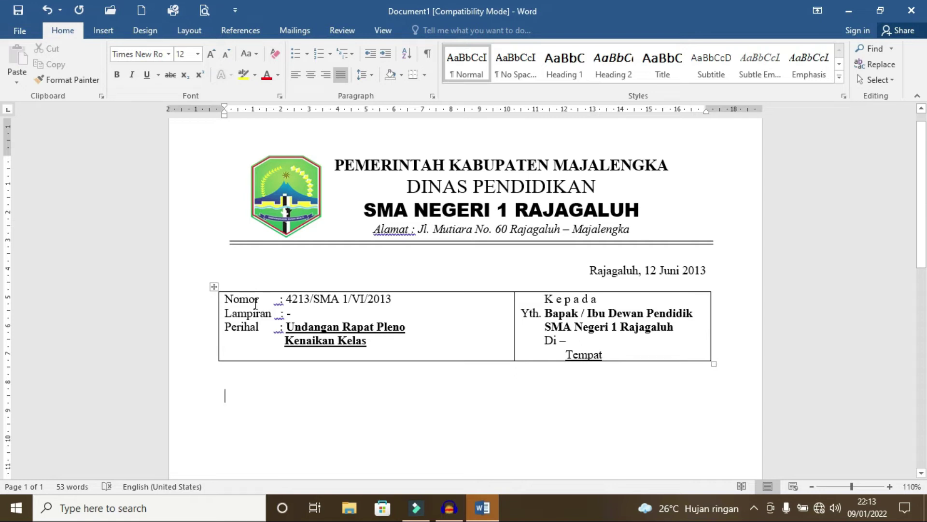
Step: Strip the borders and bold from the whole Nomor/Kepada table
click(214, 287)
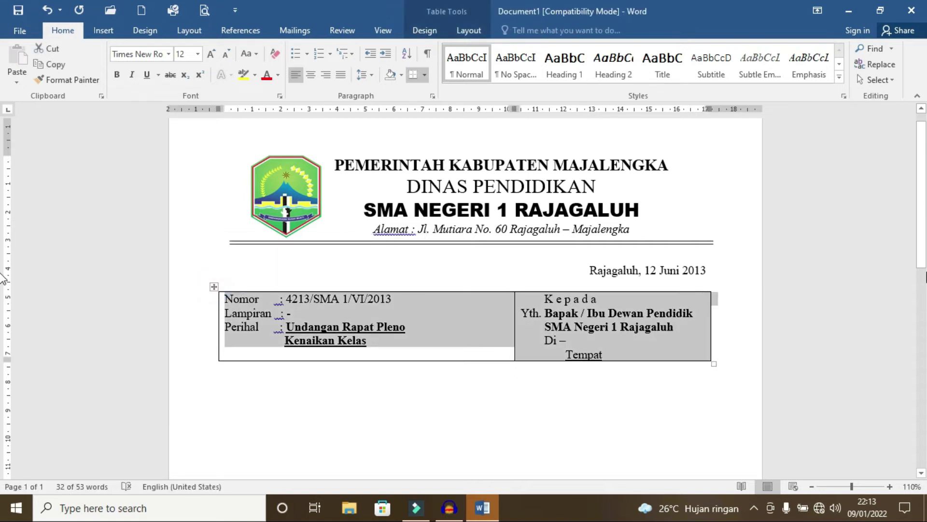
key(ctrl+z)
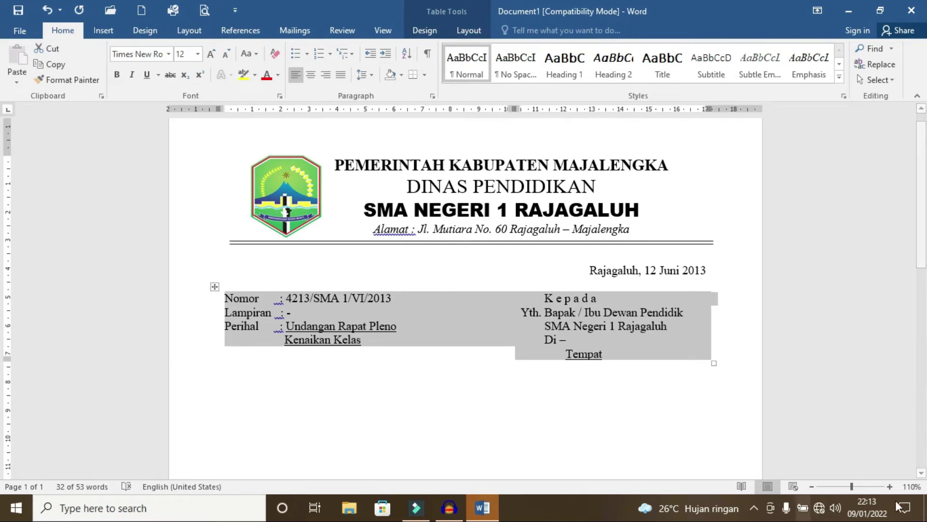
click(481, 396)
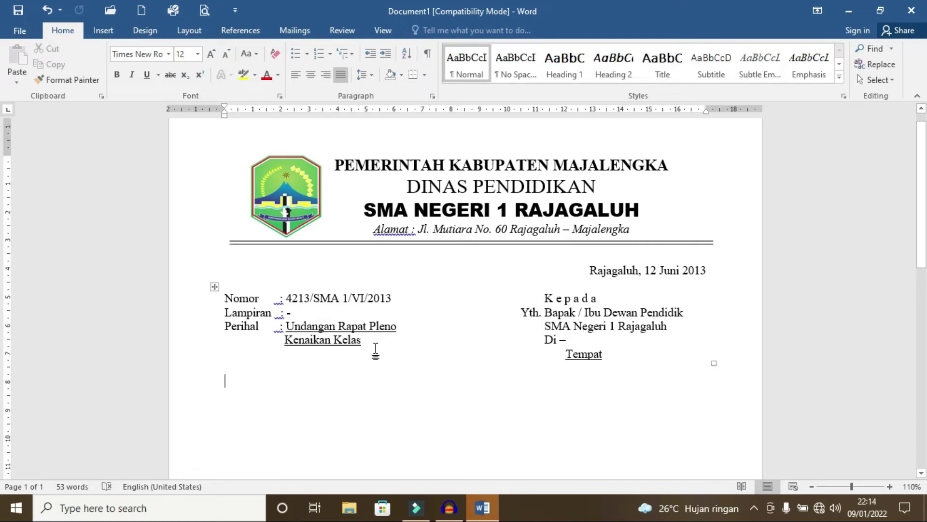
Step: Set the paragraph below the table to a 2.25 cm left indent on the ruler
scroll(223, 378, down, 2)
drag(285, 251, 288, 129)
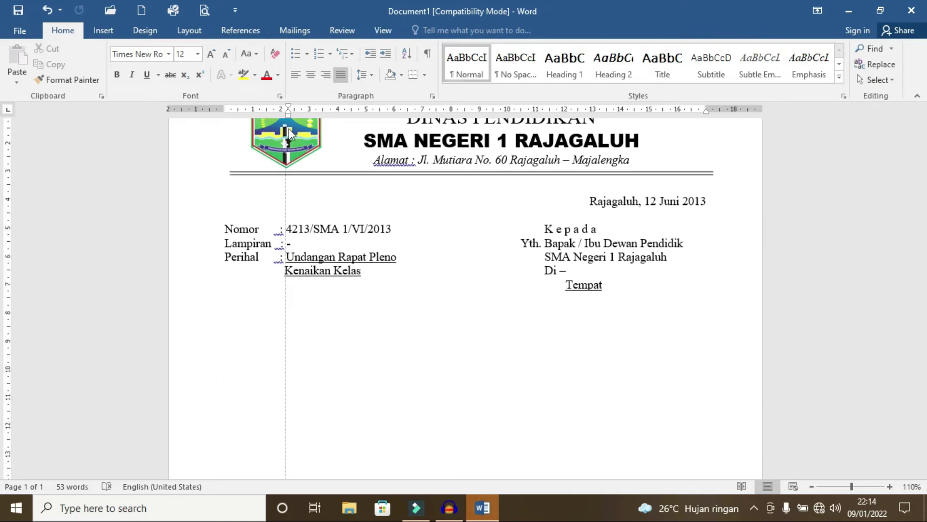
drag(289, 128, 289, 115)
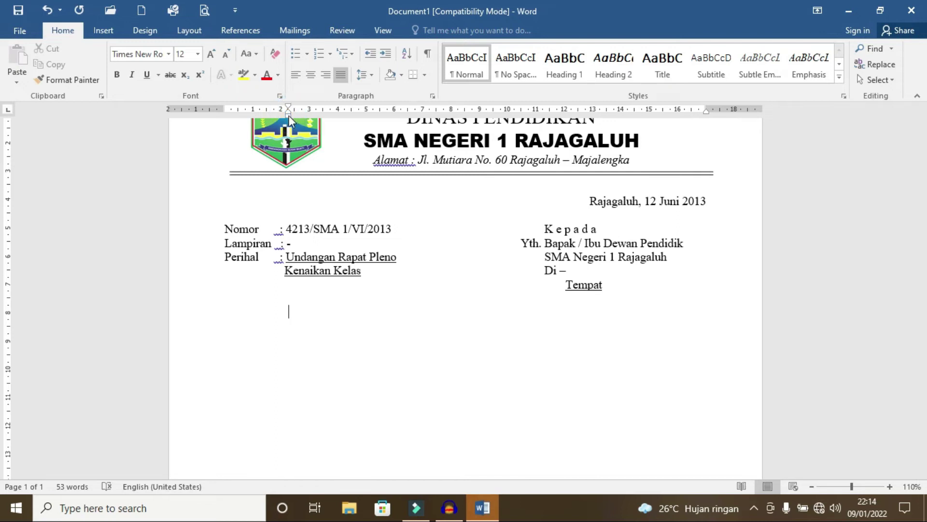
drag(706, 114, 706, 113)
Step: Add a 1.27 cm first-line indent in the Paragraph dialog
click(422, 95)
click(433, 96)
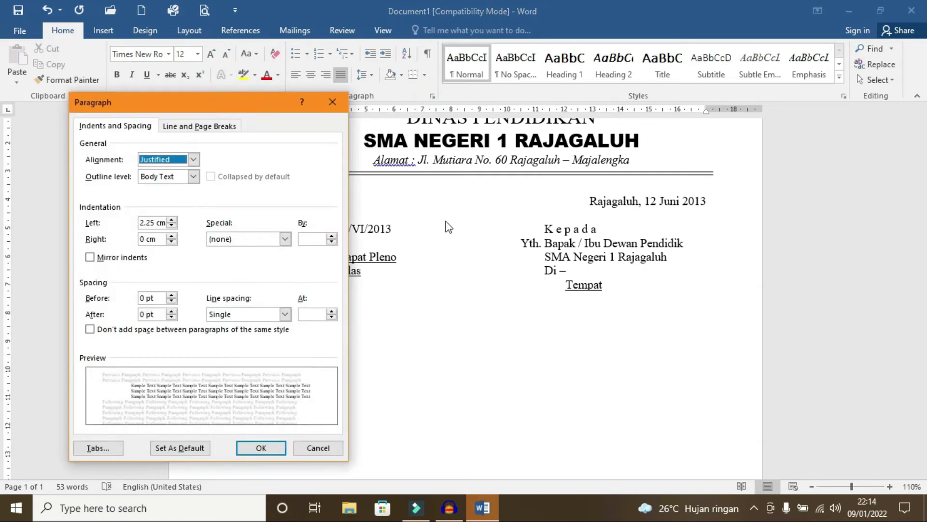
click(284, 238)
click(223, 260)
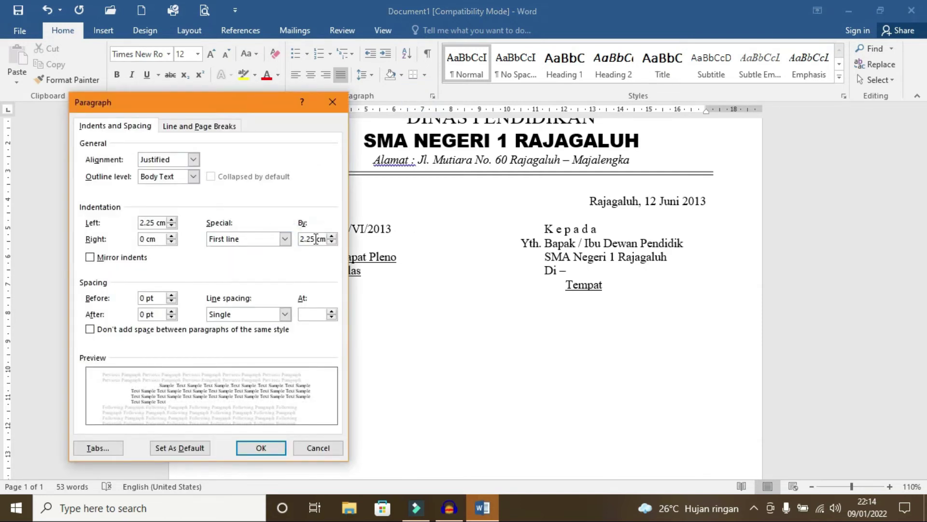
double_click(315, 239)
text(1.27)
click(261, 449)
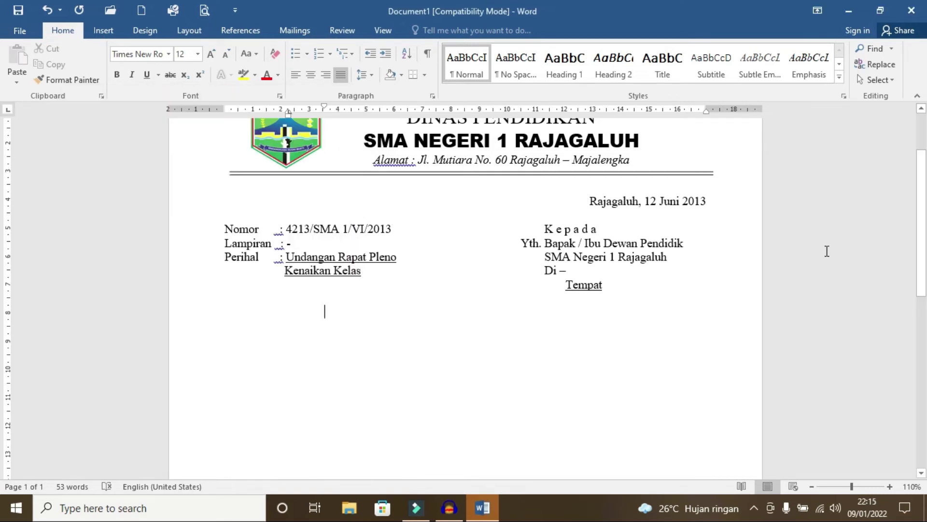
Step: Type the Rapat Pleno Kenaikan Kelas invitation paragraph, then a 'Hari / Tanggal :' line with a tab stop
text(Denagn ini kami mengundang Saudara (i) u)
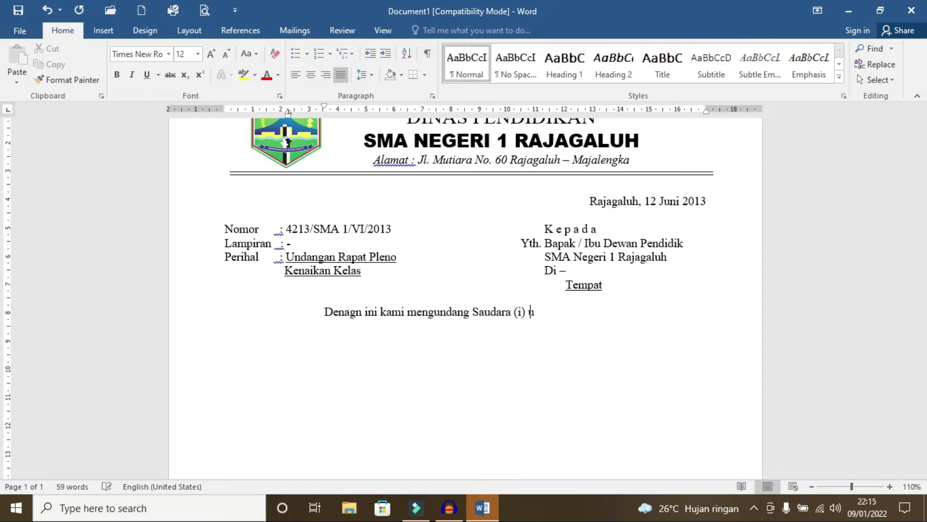
text(ntuk menghadiri Rapat Pleno Kenaikan Kelas X dan XI Tahun Pelajaran 2012 / 2013)
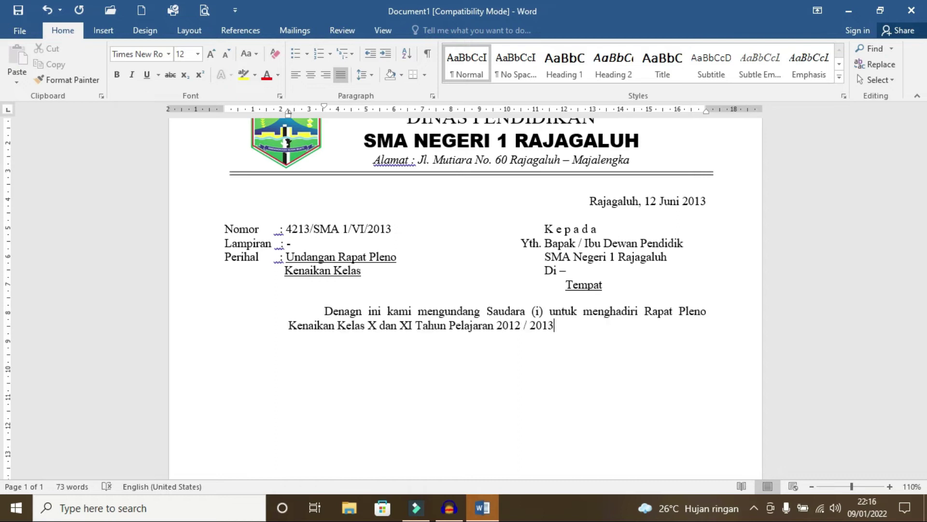
text( yang akan dilaksanakan pada :)
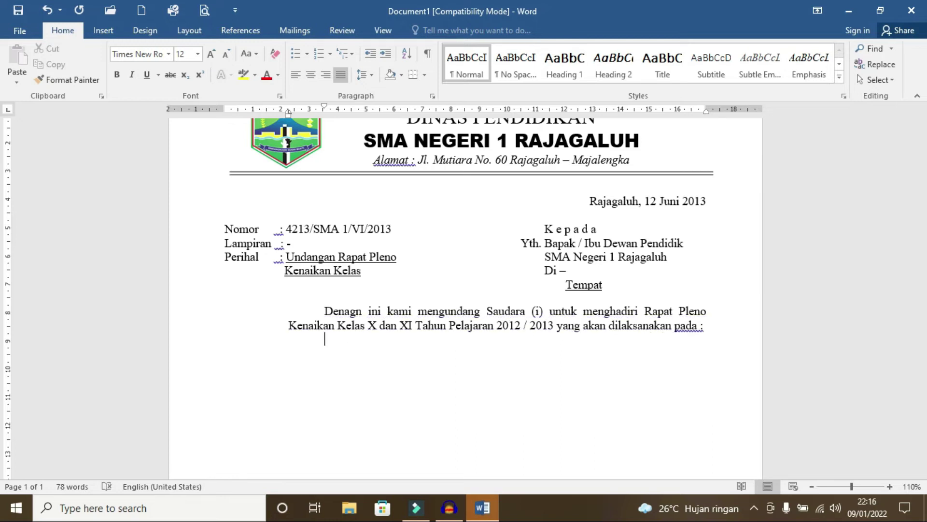
key(Return)
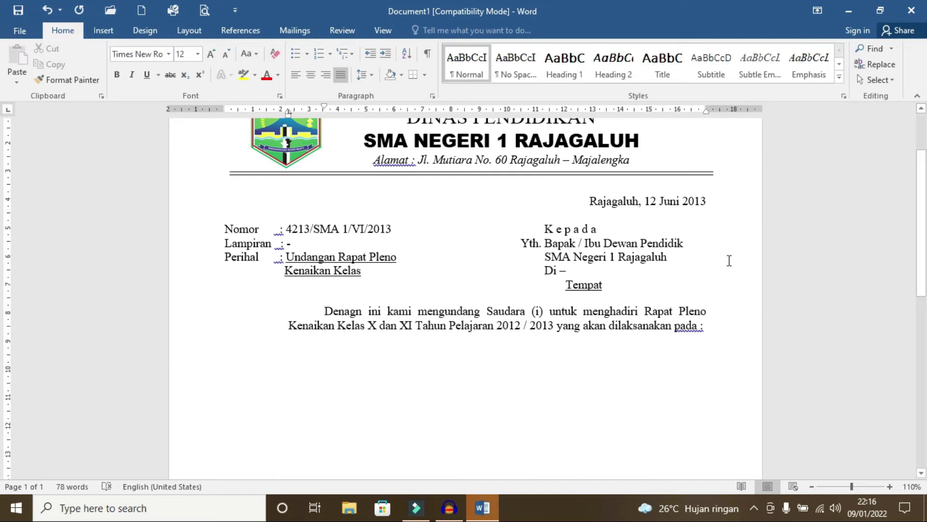
text(Hari / Tanggal)
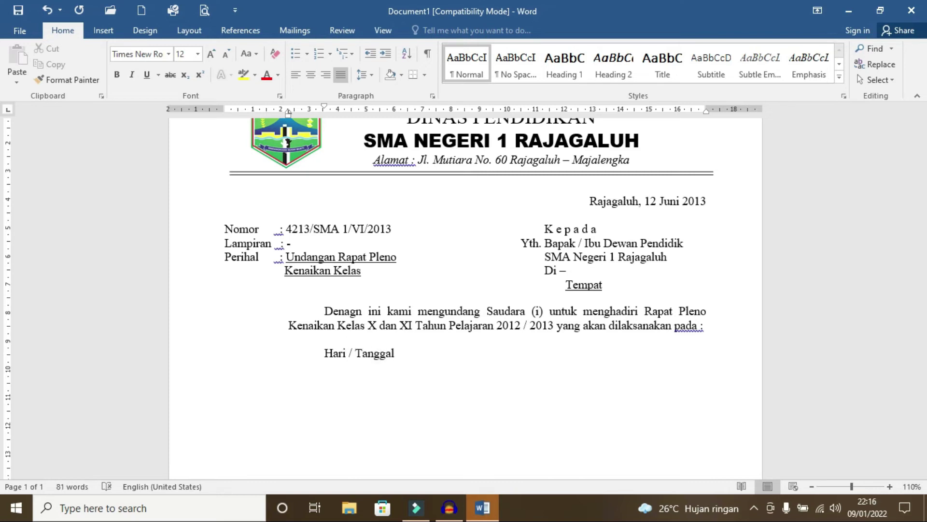
text( :)
drag(399, 115, 424, 118)
Step: List kamis, 20 Juni 2013; Pukul 08.00WIB s.d Selesai; Tempat SMA Negeri 1 Rajagaluh with aligned colons
key(Tab)
text(kamis, 20 Juni 20)
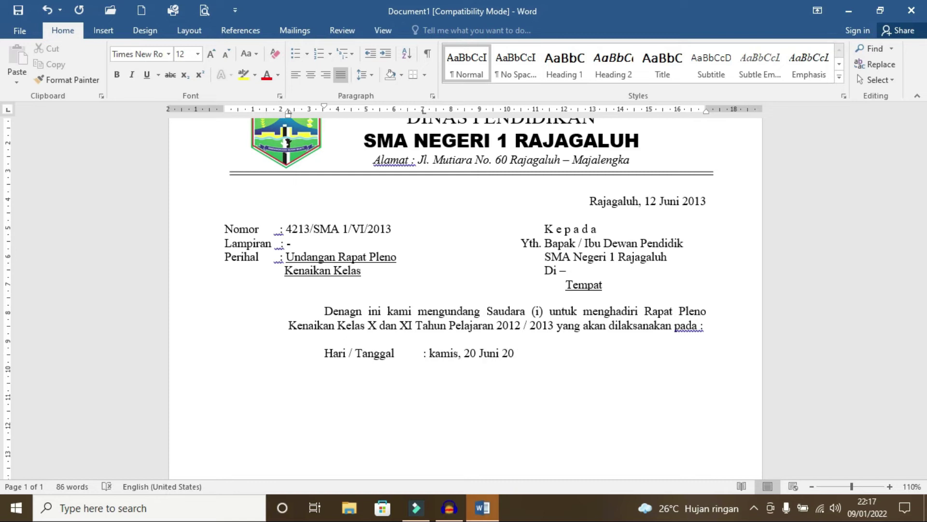
text(13)
key(Return)
text(Pukul)
key(Tab)
text(: 08.00WIB s.d Selesai )
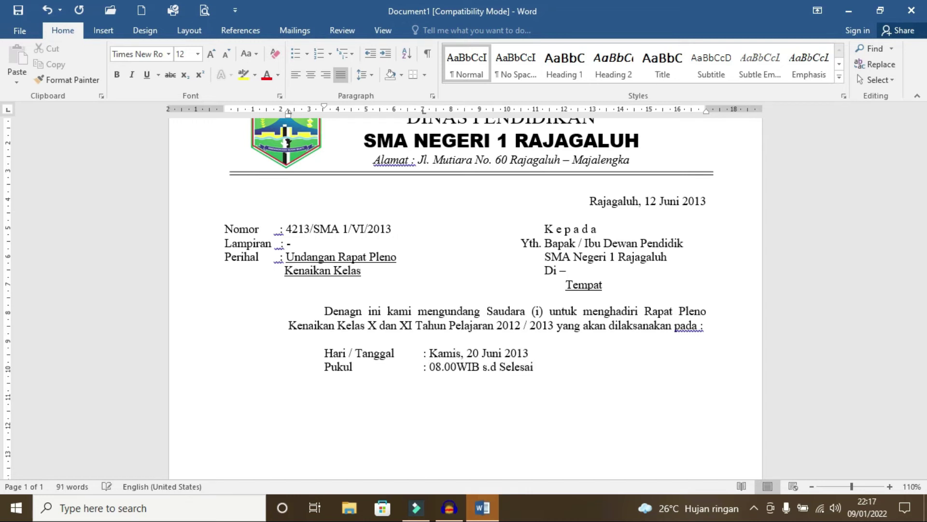
text(Tempat :)
key(Tab)
text(SMA Negeri 1 Rajagaluh)
key(Return)
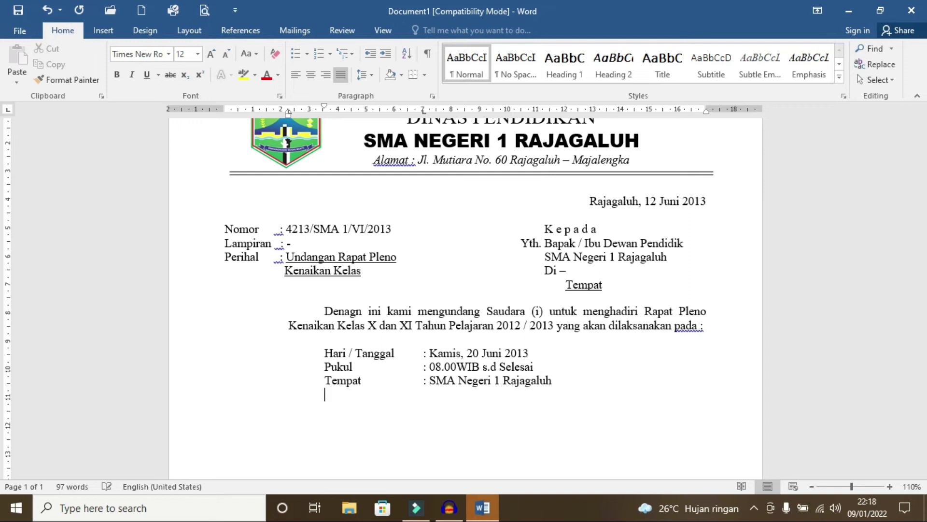
Step: Type the 'Mengingat pentingnya acara tersebut…' paragraph asking guests to arrive on time
text(mengingta)
key(BackSpace)
key(BackSpace)
text(at pentingnya acara ini)
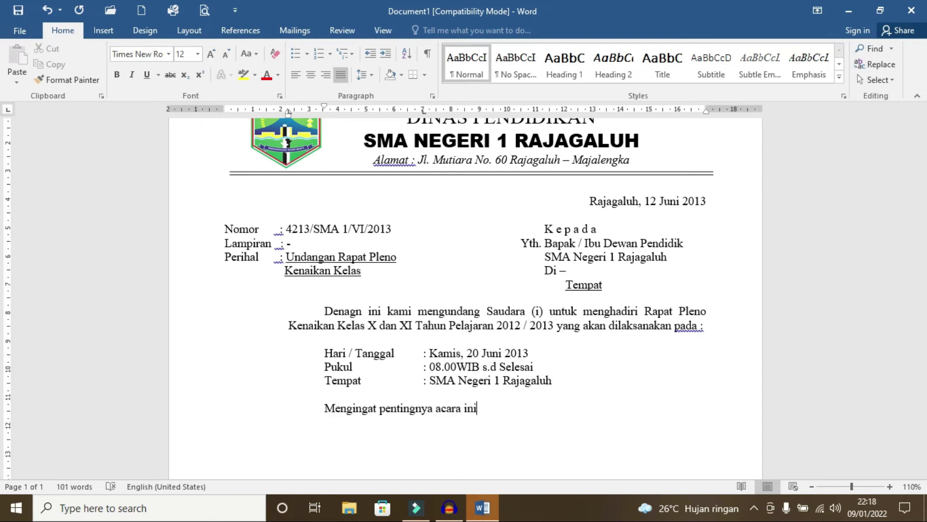
key(BackSpace)
key(BackSpace)
key(BackSpace)
text(tersebut, kami mohon kehadiran saudara tepat pada)
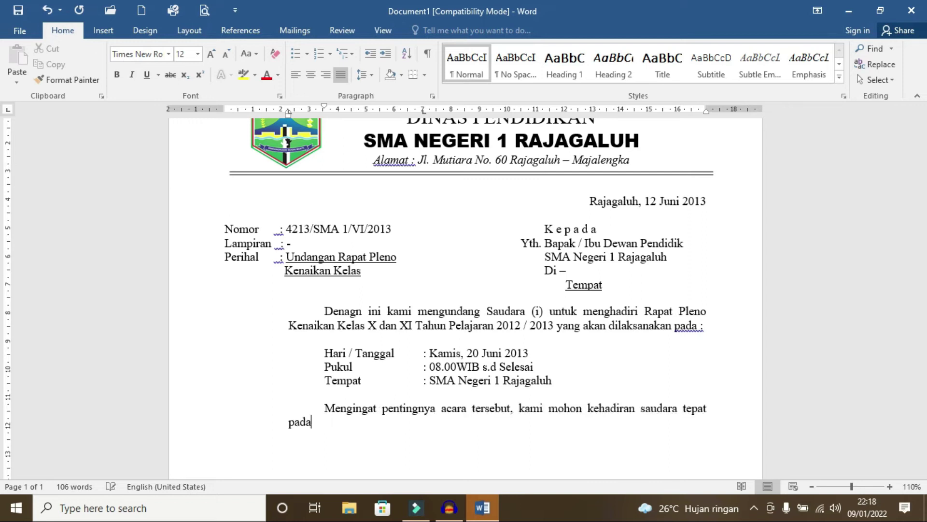
text( waktunya.)
Step: Decrease the schedule lines' indent and move their colon tab stop left
key(Return)
drag(317, 355, 558, 375)
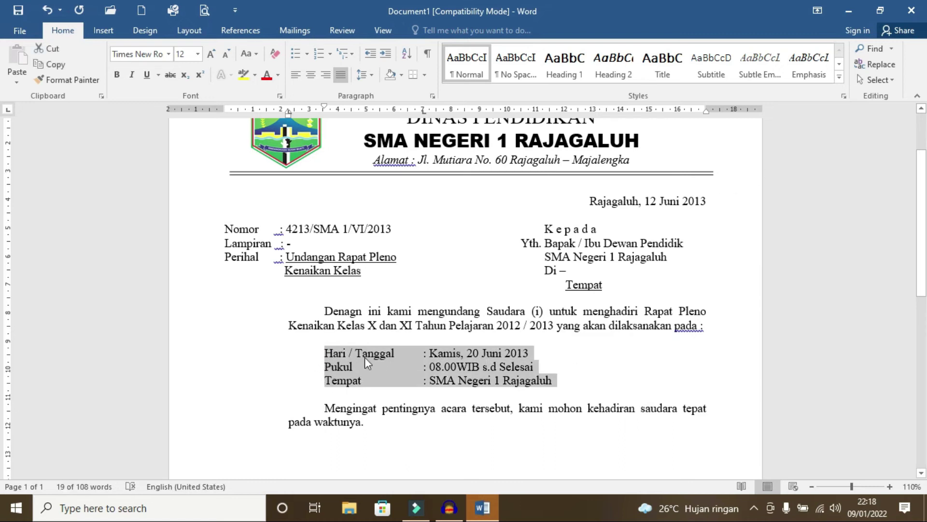
key(ctrl+shift+m)
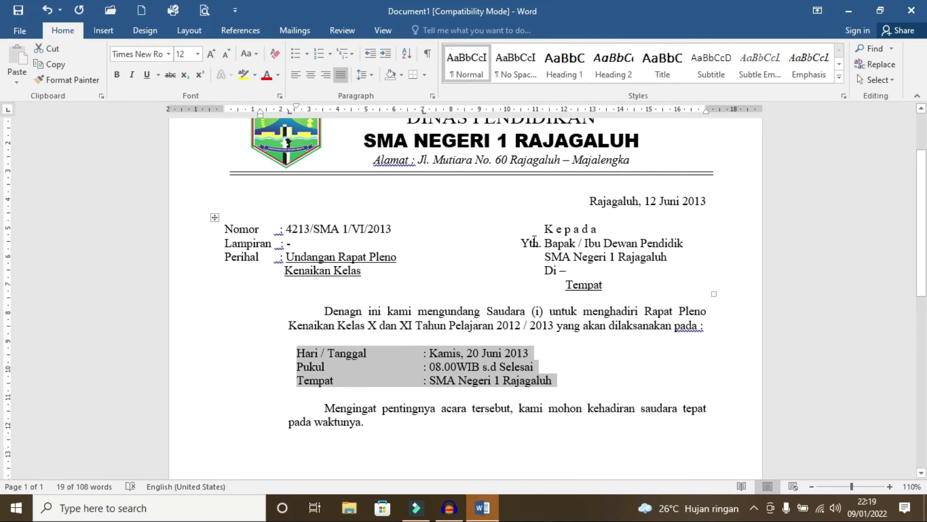
mouse_move(423, 111)
mouse_down()
mouse_move(474, 111)
mouse_move(389, 111)
mouse_up()
drag(296, 105, 289, 106)
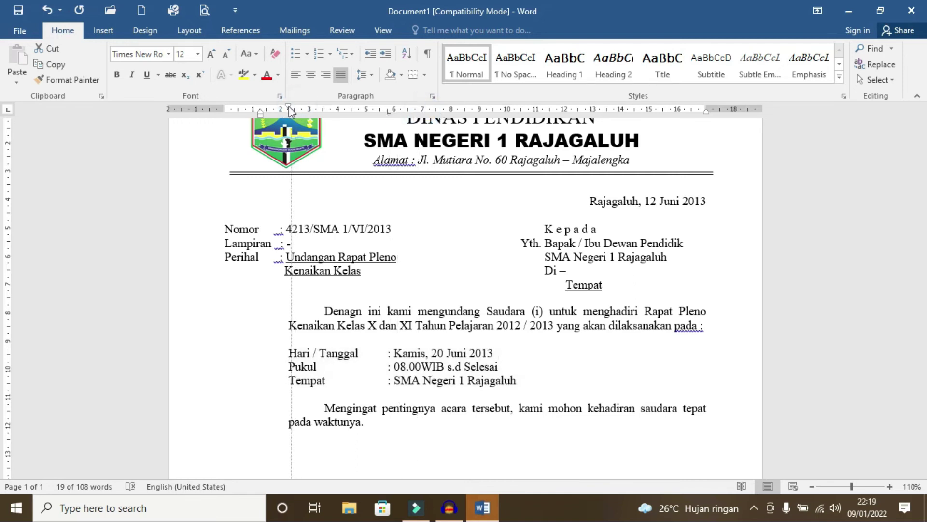
click(386, 435)
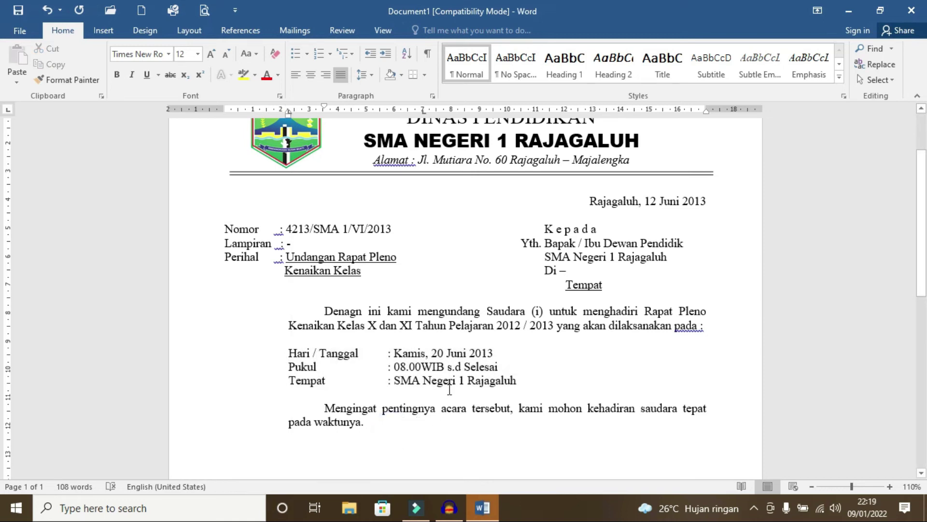
Step: Add the 'Atas perhatian…' thank-you line and a Kepala Sekolah block with the headmaster's name and NIP
text(Atas per)
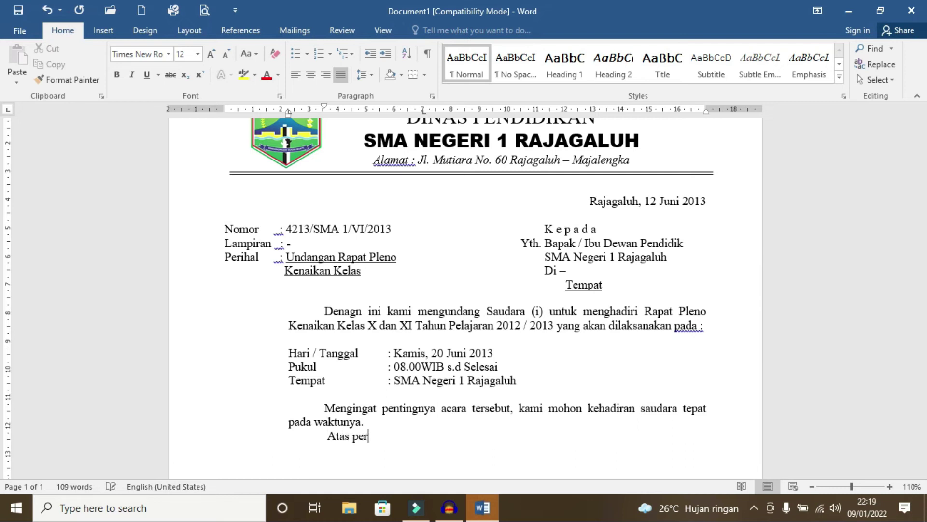
text(hatian dan kehadiran Saudara (i) kami ucapkan banyak terima kasih.)
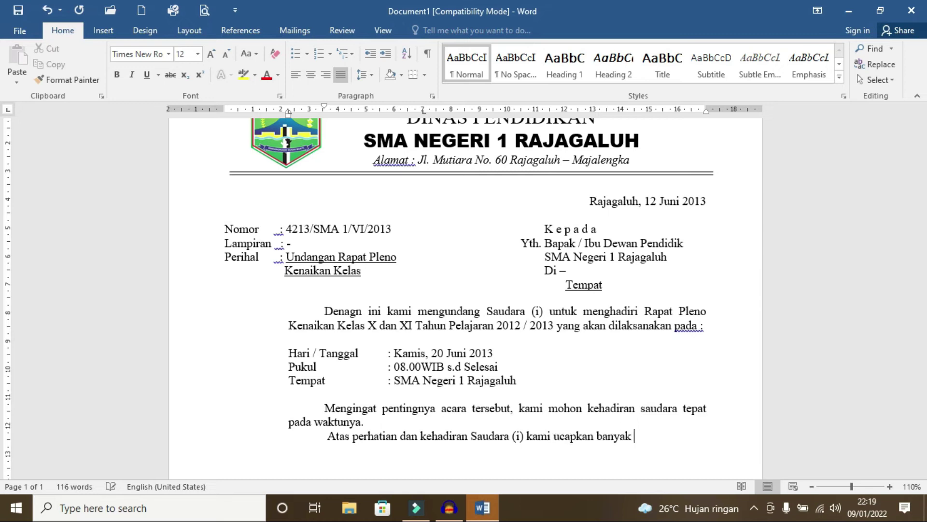
key(Return)
key(Return)
key(Return)
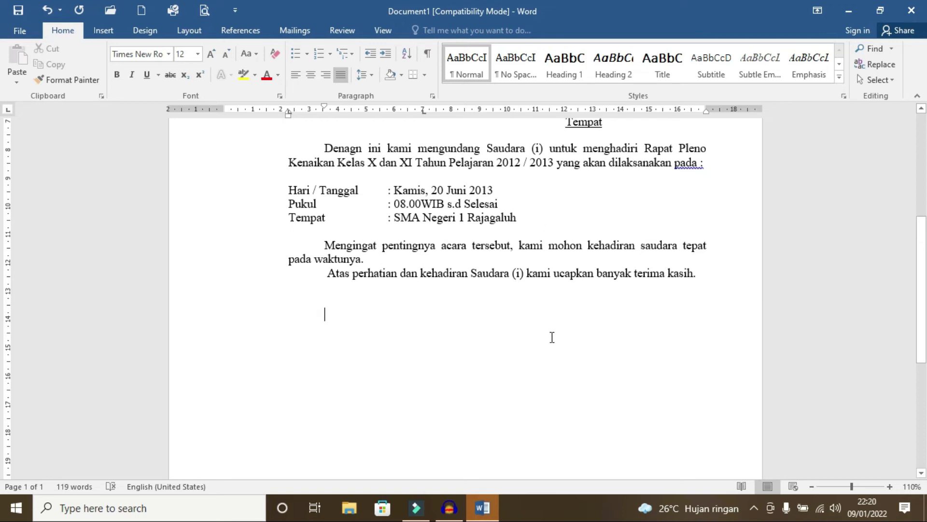
text(Kepa)
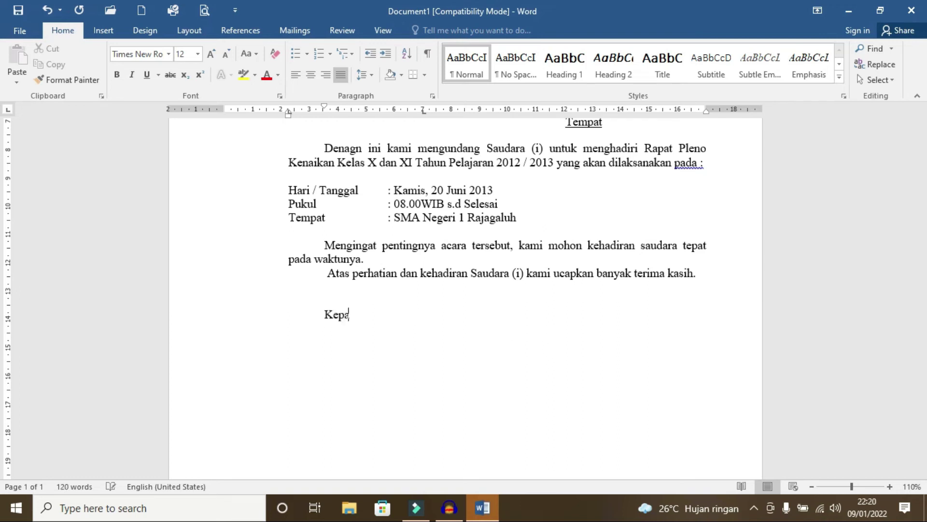
text(la Sekolah)
key(Return)
key(Return)
key(Return)
key(Return)
key(Return)
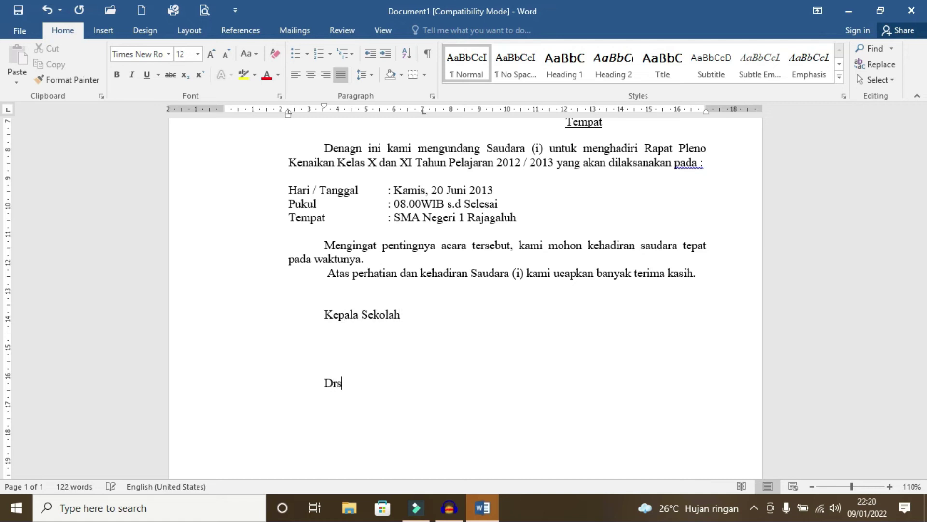
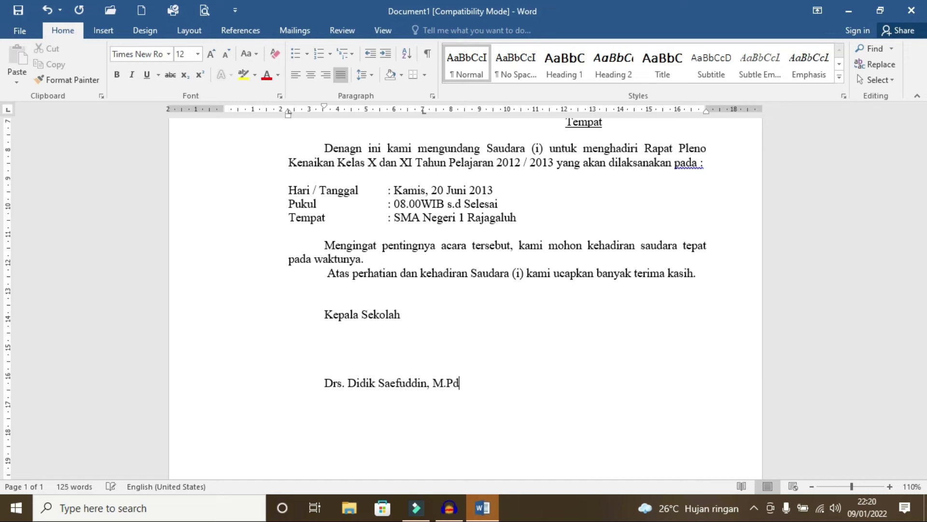
key(Return)
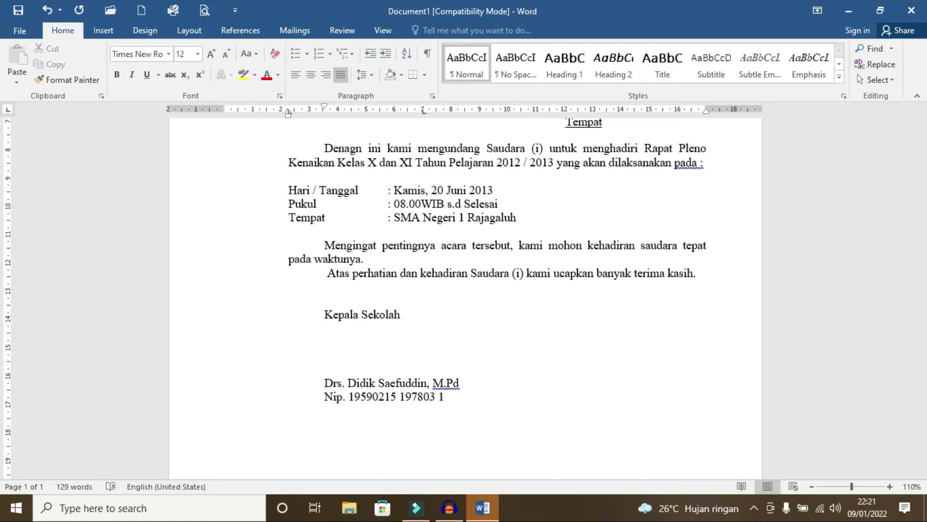
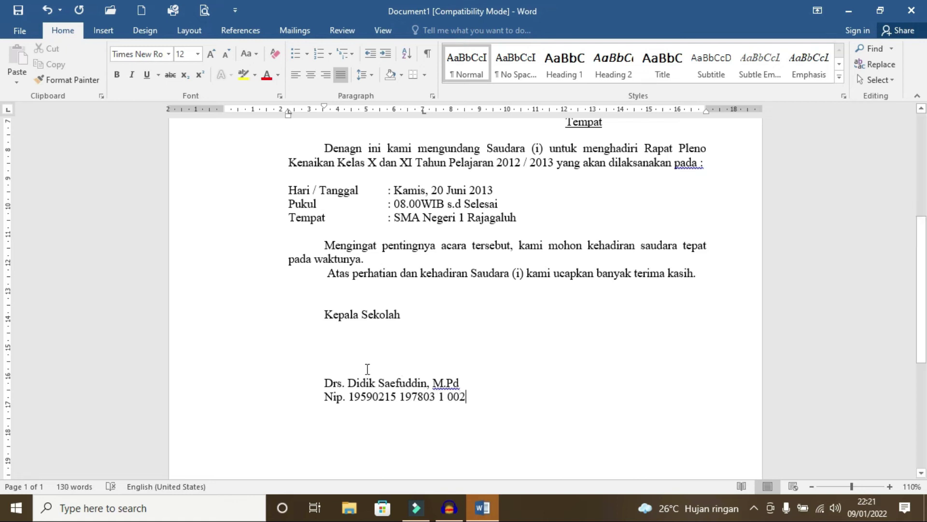
Step: Indent the whole signature block one tab stop toward the right side of the page
drag(322, 316, 480, 397)
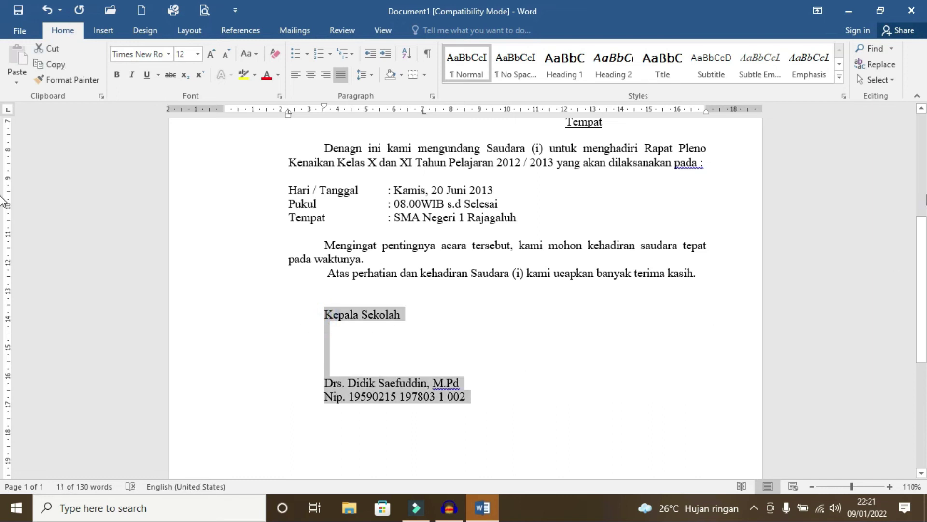
key(Tab)
key(Tab)
key(Tab)
key(Tab)
key(Tab)
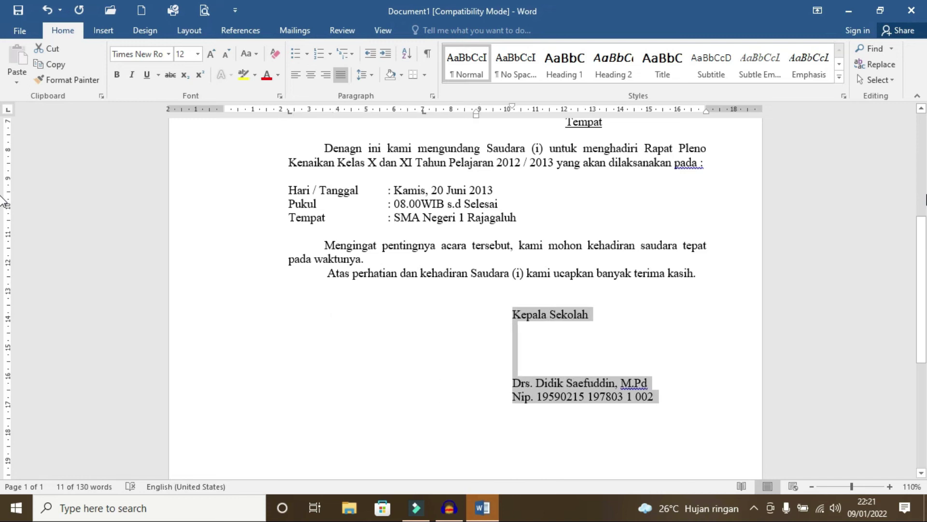
key(shift+Tab)
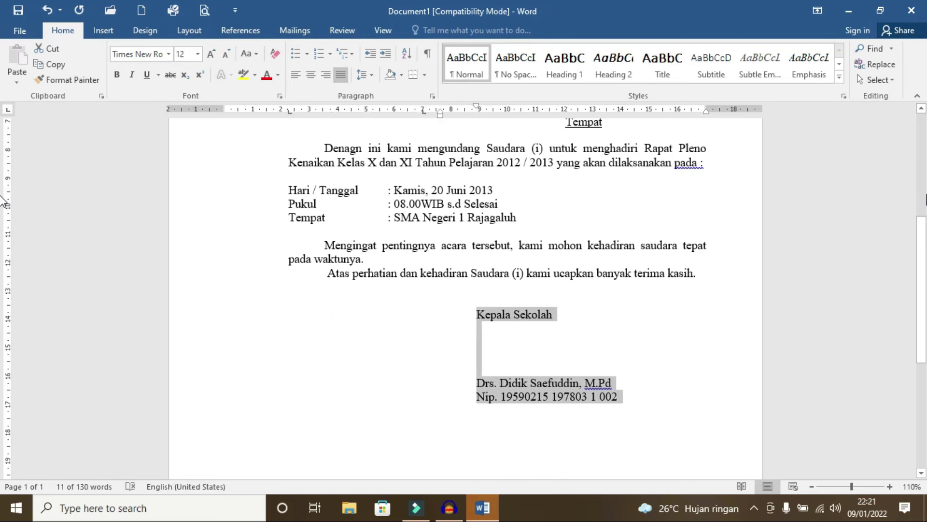
key(Tab)
click(623, 349)
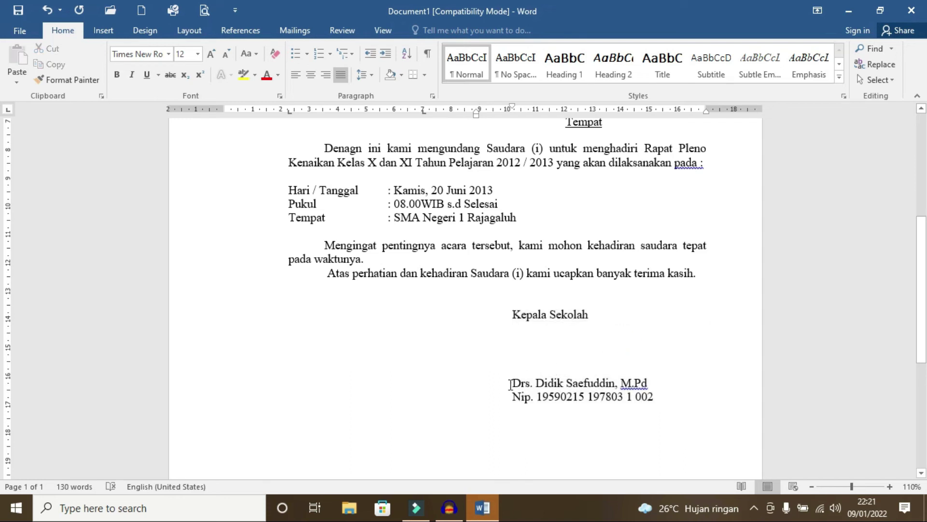
Step: Make the signatory's name line bold and underlined
drag(510, 384, 639, 360)
key(ctrl+b)
key(ctrl+u)
scroll(553, 314, down, 3)
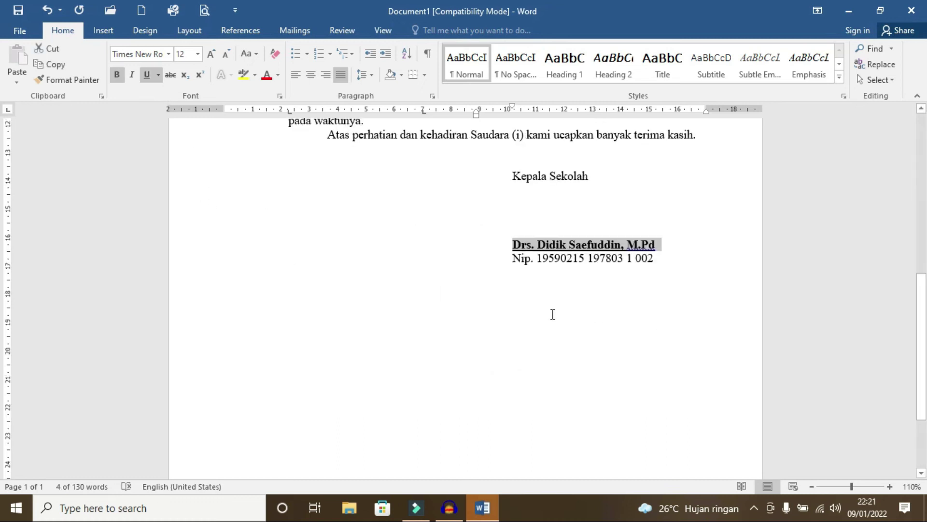
click(665, 282)
Step: Type 'Tembusan :' and the 'Yth. Kepala Dinas Pendidikan kab. Maj' line, setting it to 11 pt
text(Tembusan :)
key(Return)
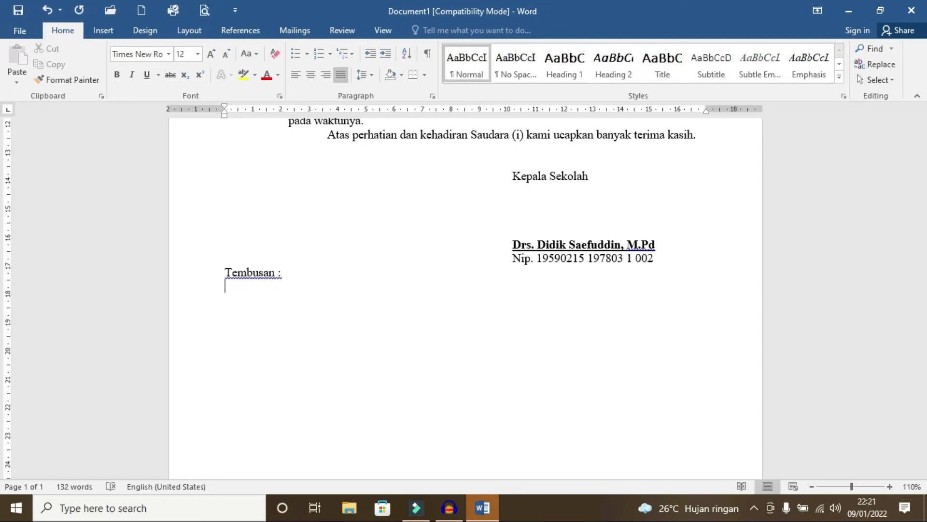
text(Yth. Kepala Dinas Pendidikan kab. Majalengka)
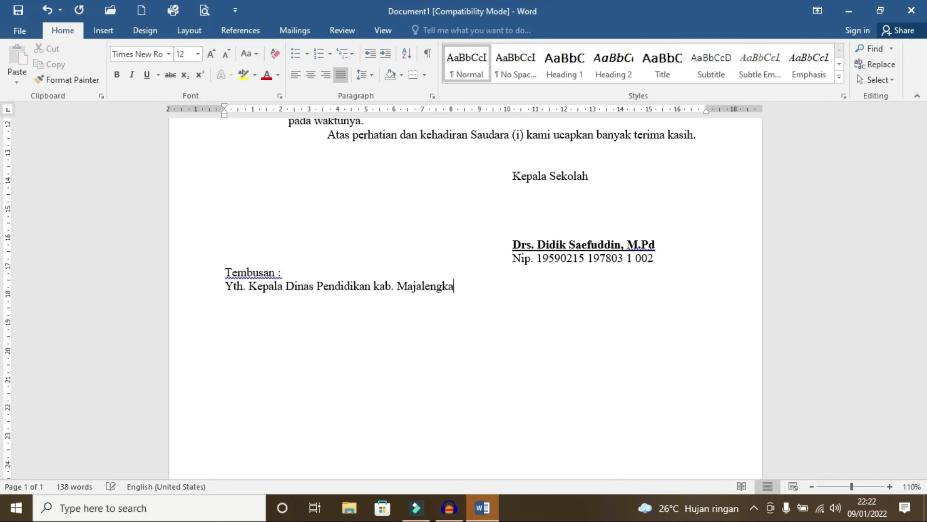
key(ctrl+shift+Left)
key(ctrl+shift+Left)
key(ctrl+shift+Left)
key(ctrl+shift+Left)
key(ctrl+shift+Left)
key(ctrl+shift+Left)
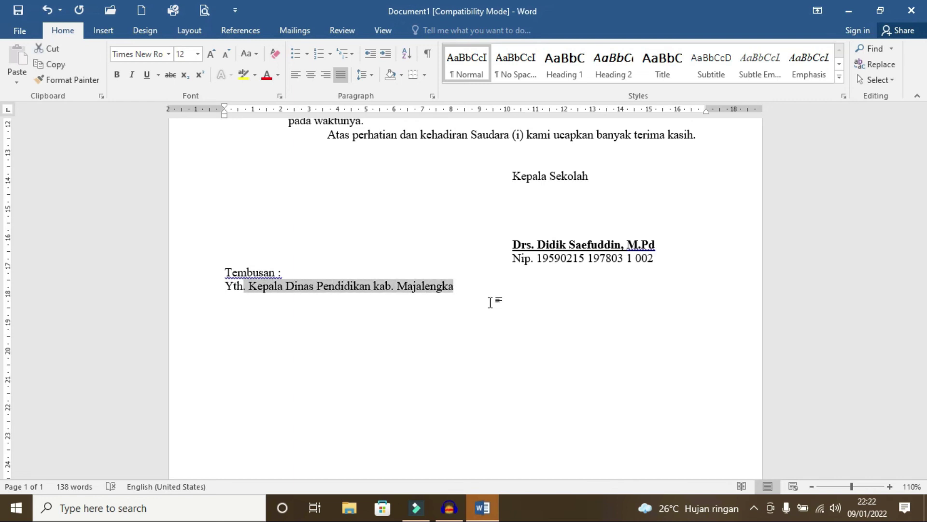
click(198, 53)
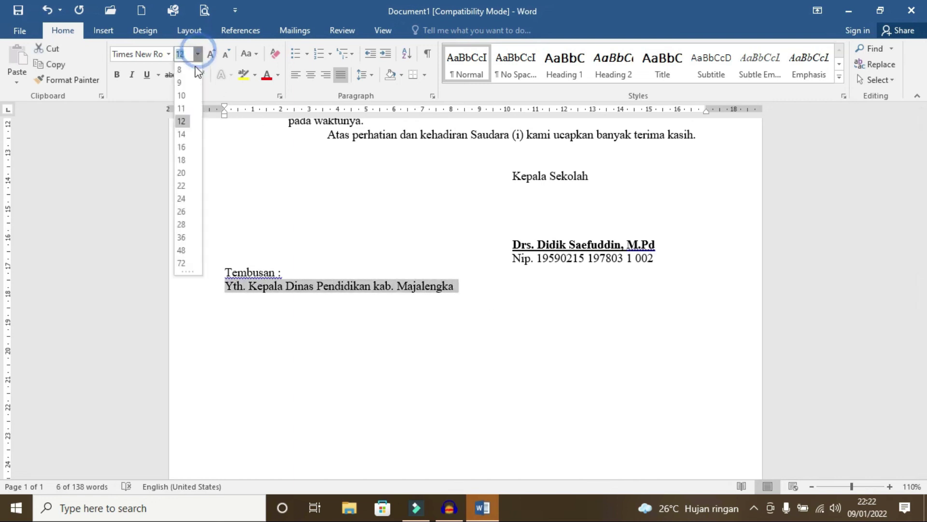
click(182, 109)
Step: Make the 'Tembusan :' heading bold and underlined, and italicize 'Kepala Dinas Pendidikan'
drag(281, 271, 225, 272)
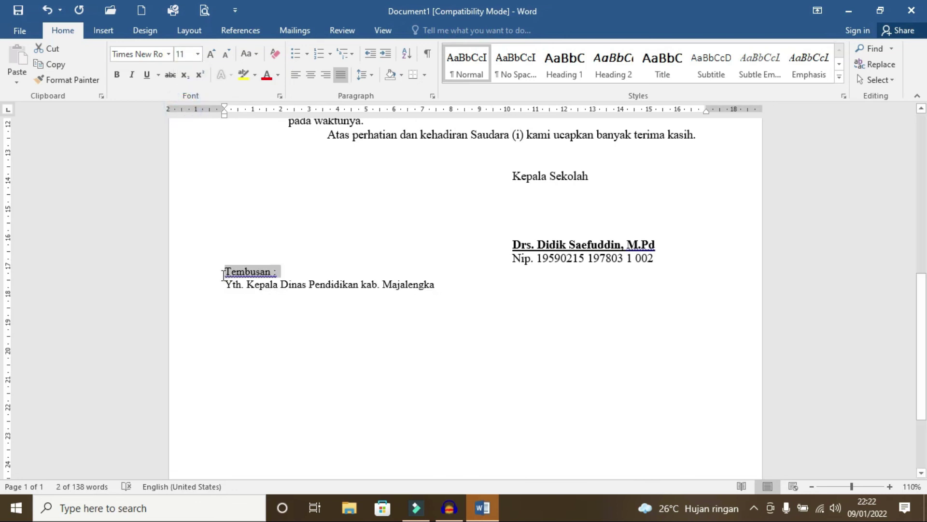
click(147, 74)
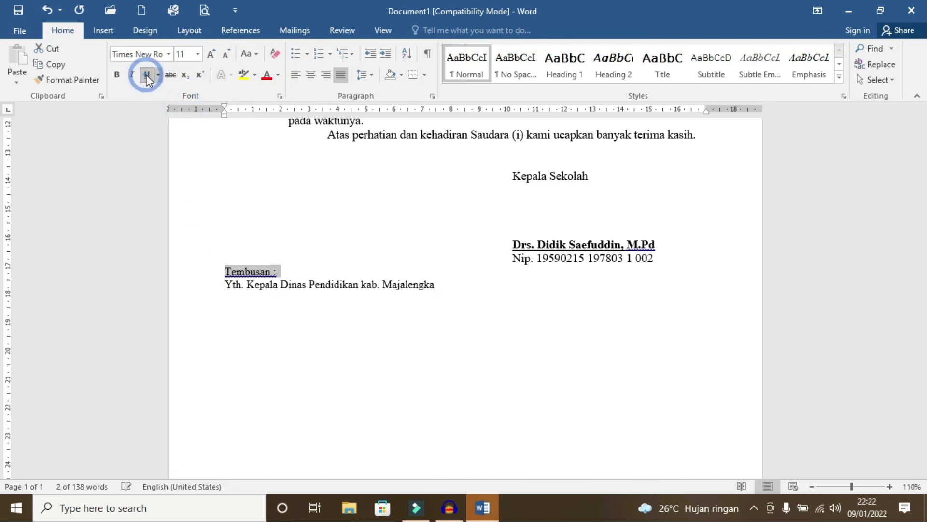
click(118, 74)
click(225, 292)
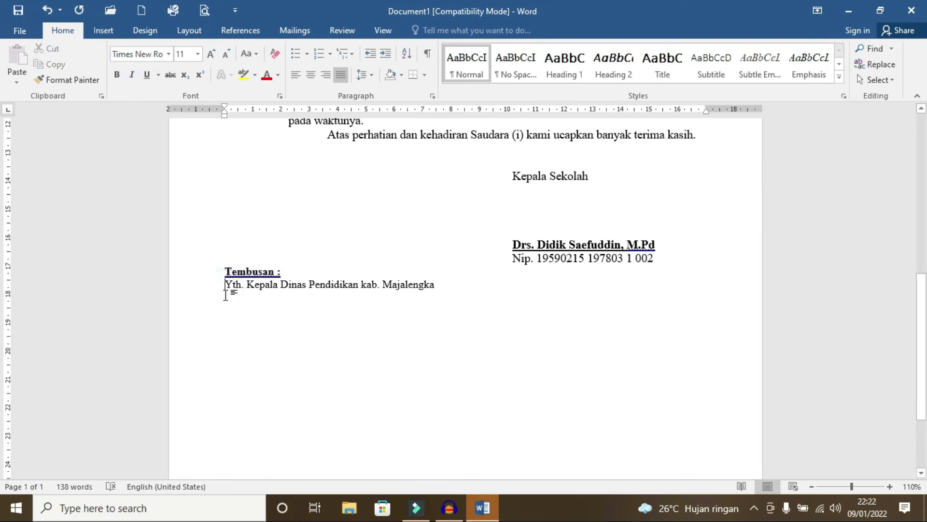
click(261, 296)
drag(247, 286, 424, 296)
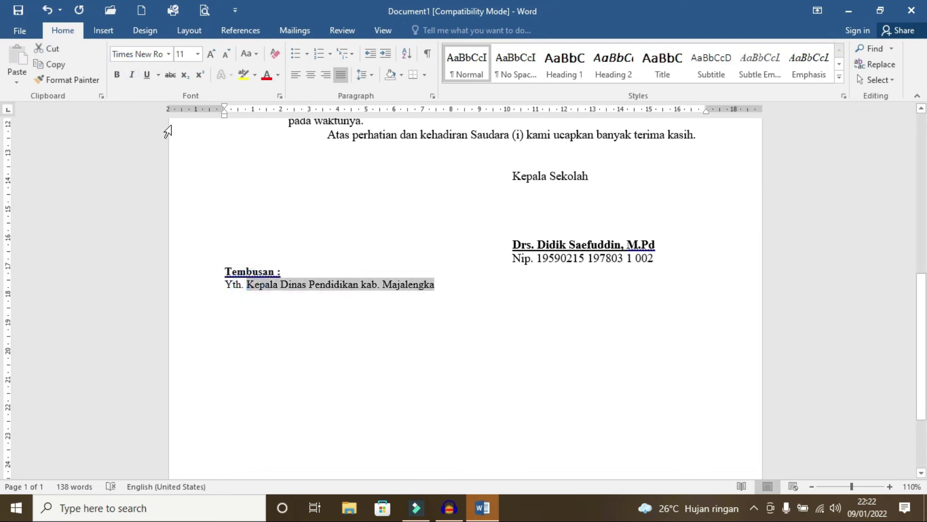
click(132, 74)
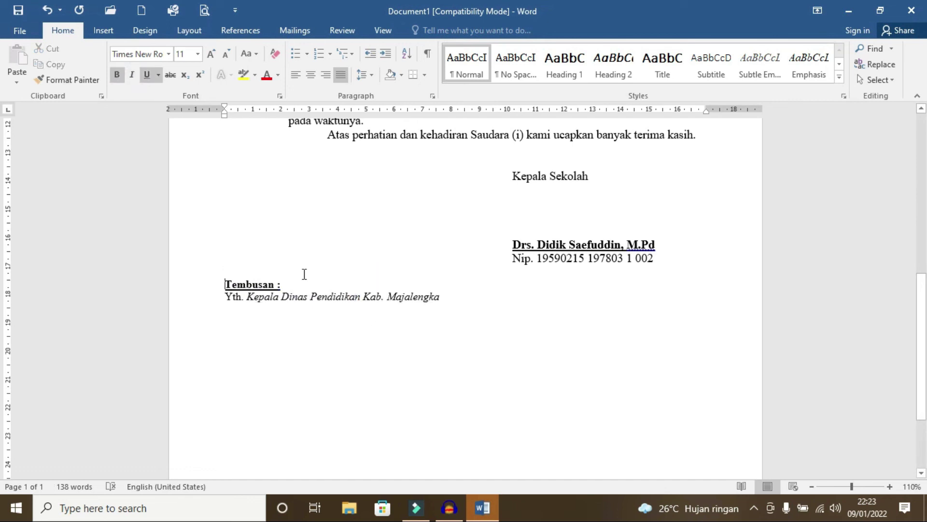
scroll(411, 263, up, 8)
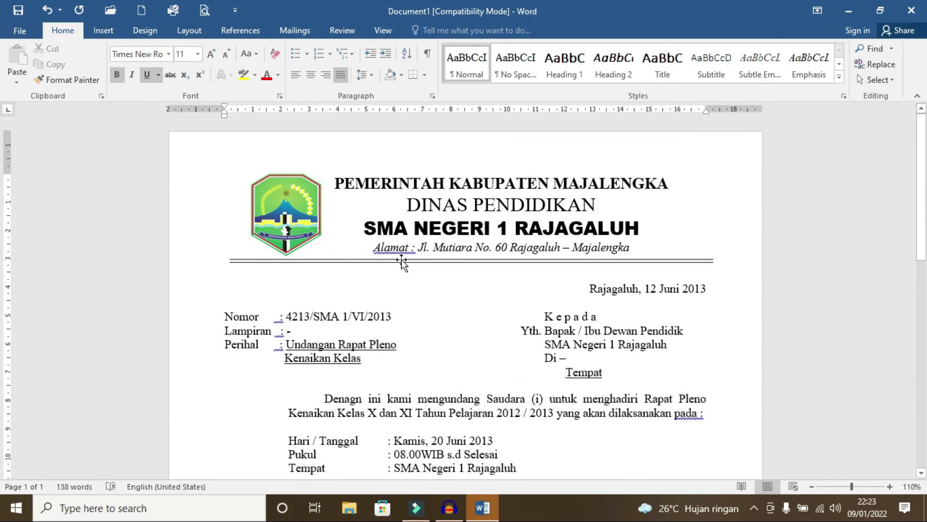
click(203, 11)
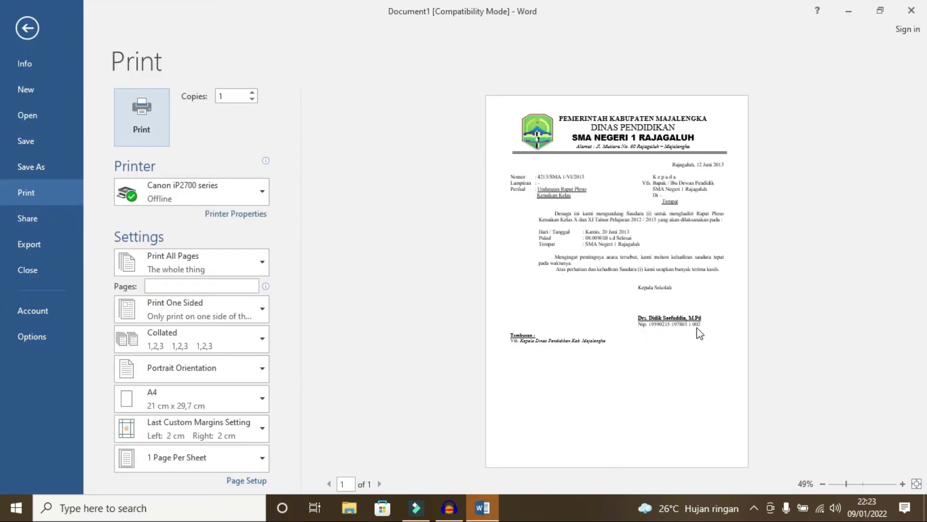
ctrl+scroll(708, 332, up, 3)
scroll(710, 331, down, 3)
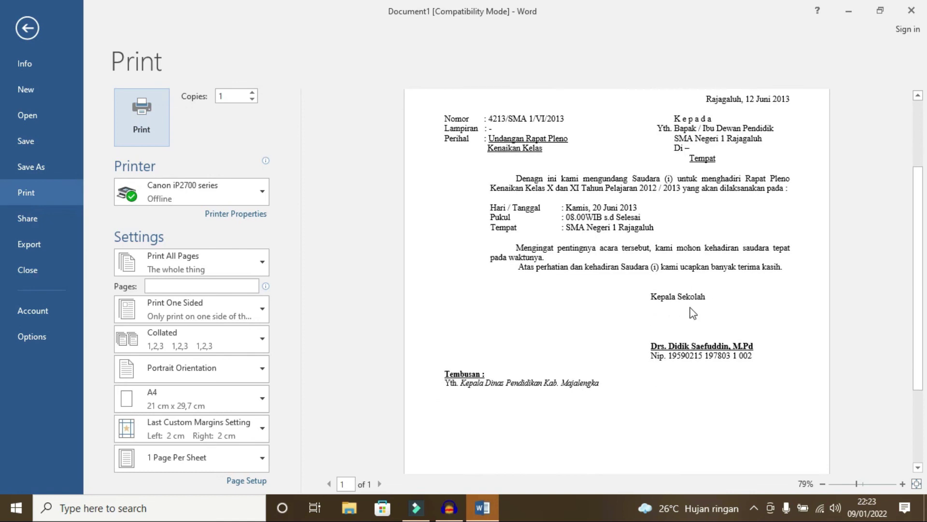
click(28, 30)
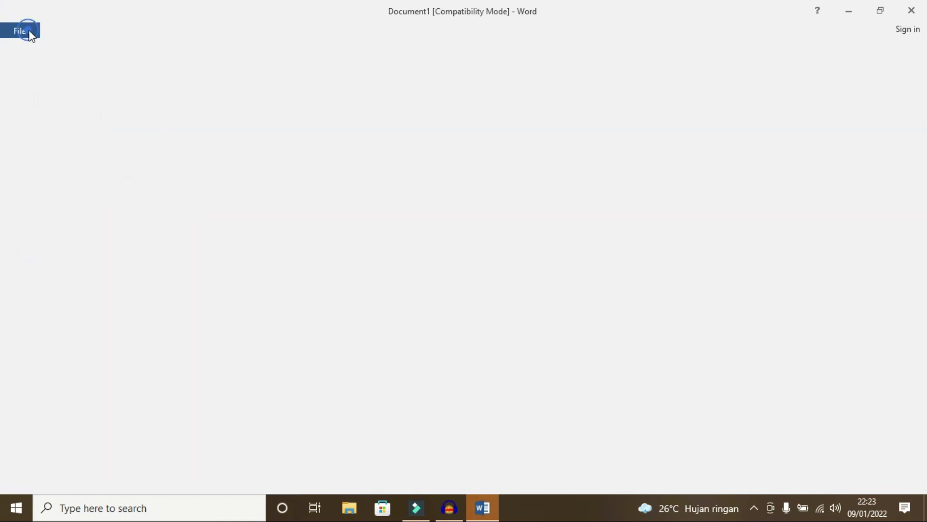
scroll(483, 294, up, 5)
scroll(492, 296, up, 3)
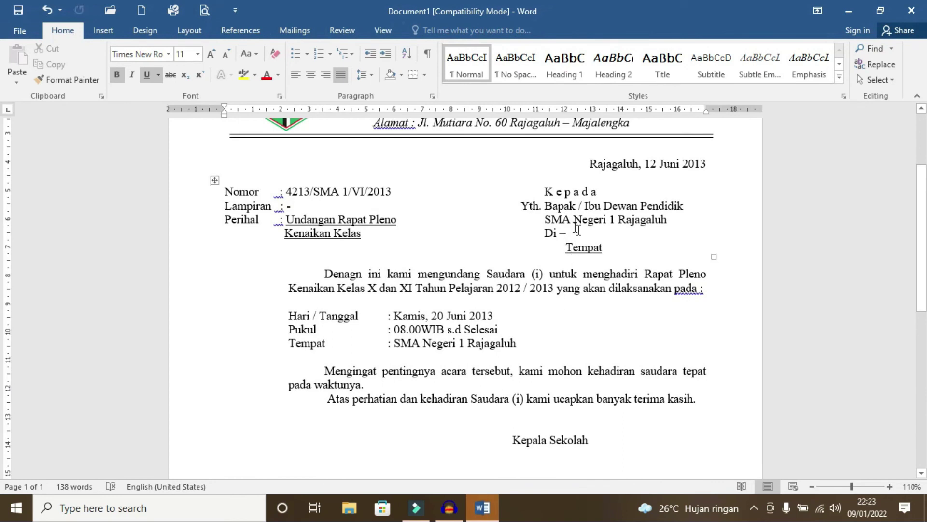
Step: Bold the recipient lines under Kepada and the meeting name in the opening paragraph
key(ctrl+z)
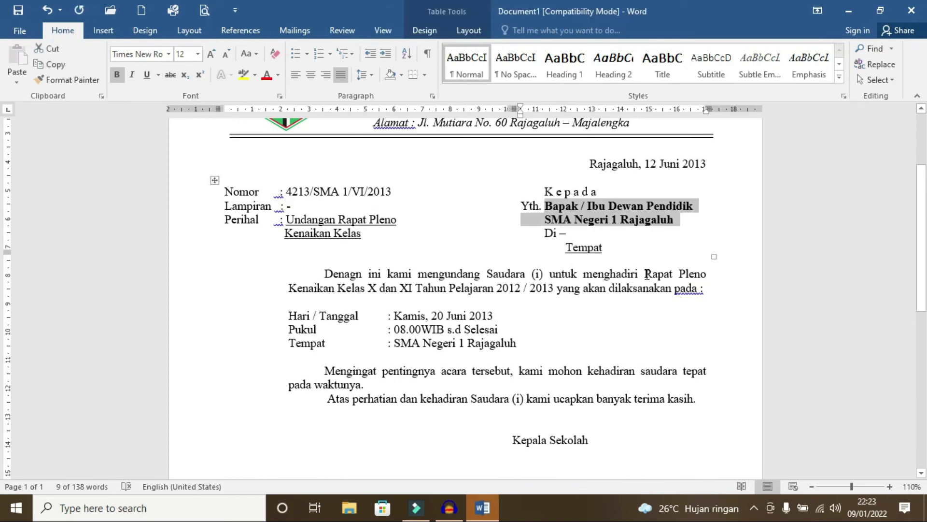
drag(645, 273, 553, 289)
key(ctrl+b)
click(580, 330)
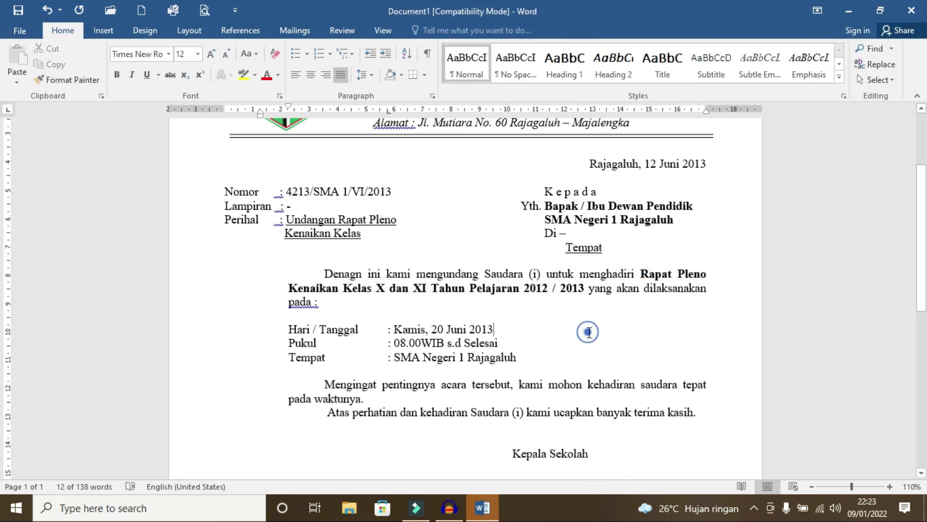
Step: Add blank lines before the opening paragraph and after the closing sentence, correcting 'Denagn' to 'Dengan'
click(310, 274)
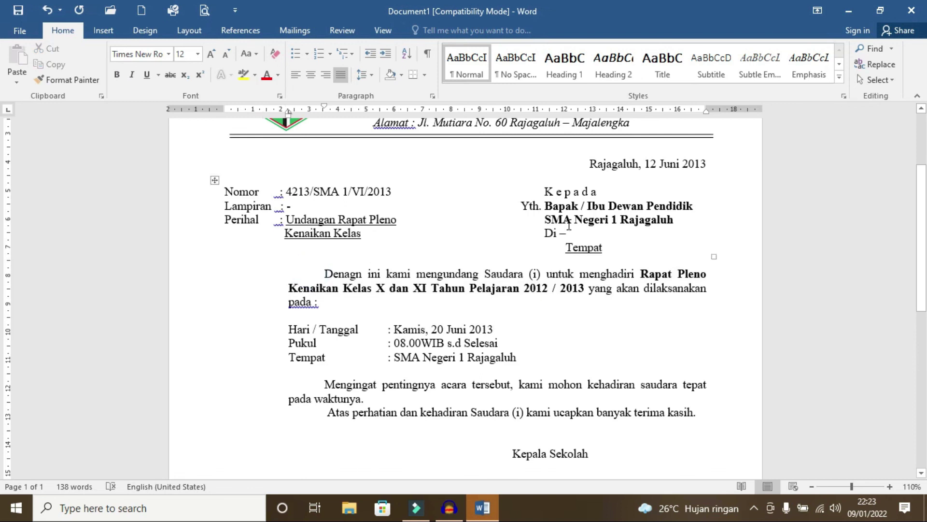
key(Return)
key(Right)
key(Right)
key(Right)
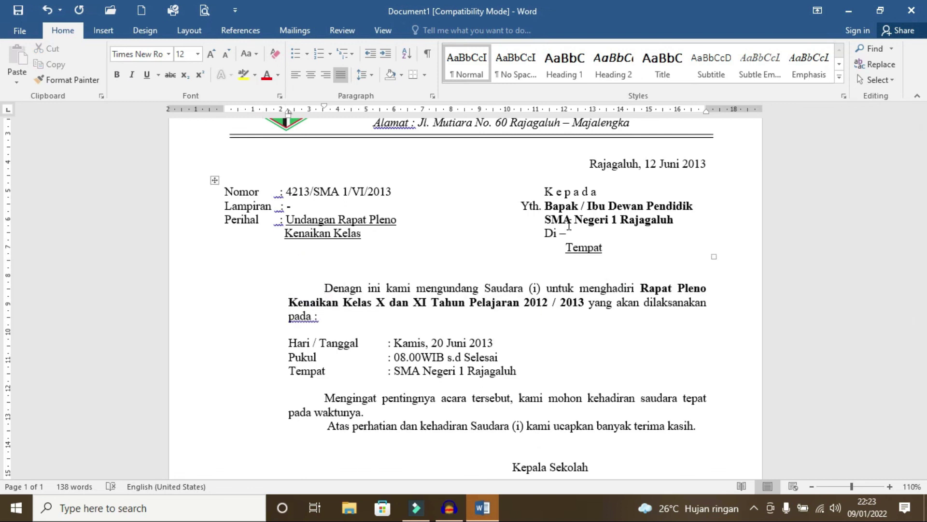
text(ga)
key(Delete)
key(Delete)
scroll(568, 225, down, 2)
scroll(368, 279, down, 1)
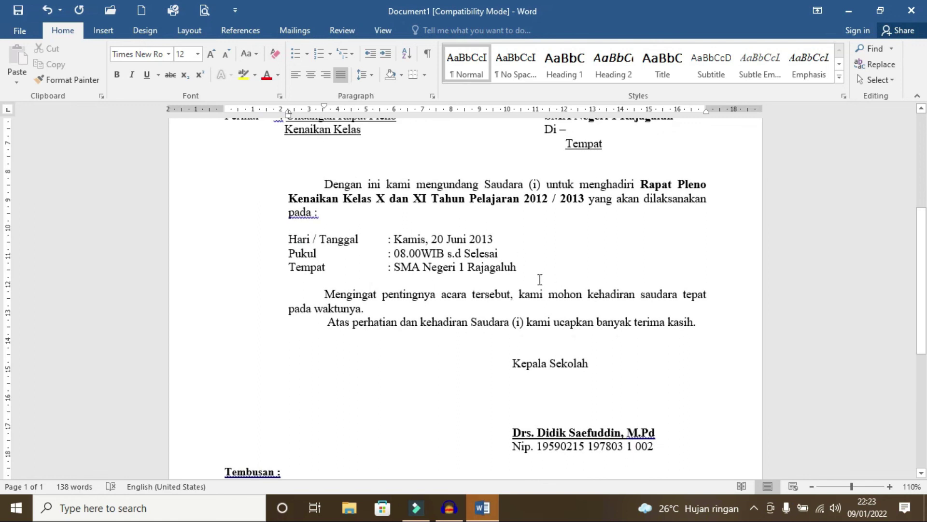
scroll(578, 239, up, 1)
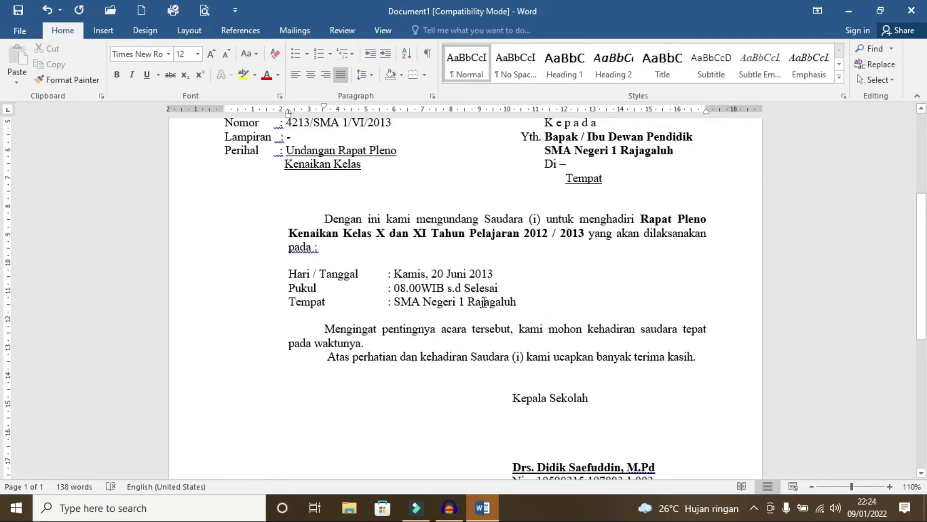
key(Return)
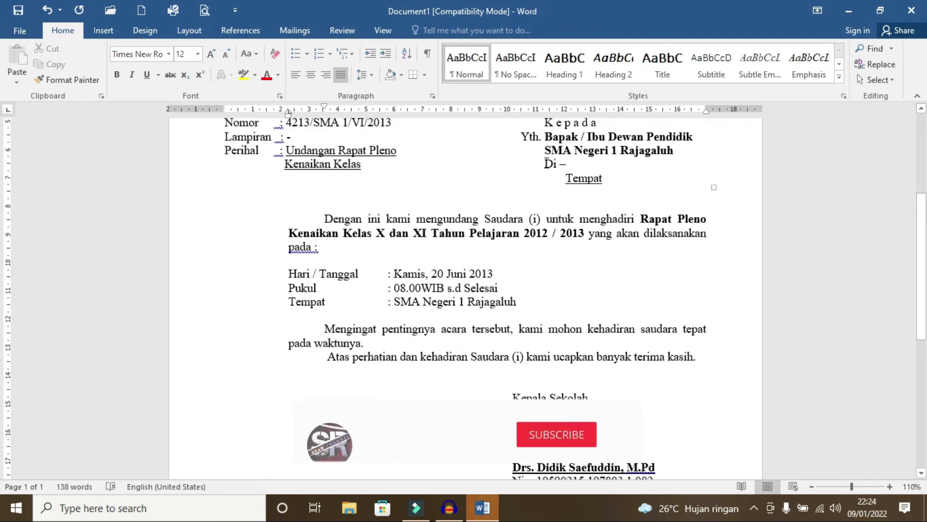
Step: Check the letter in Print Preview, then return to editing
scroll(539, 281, down, 3)
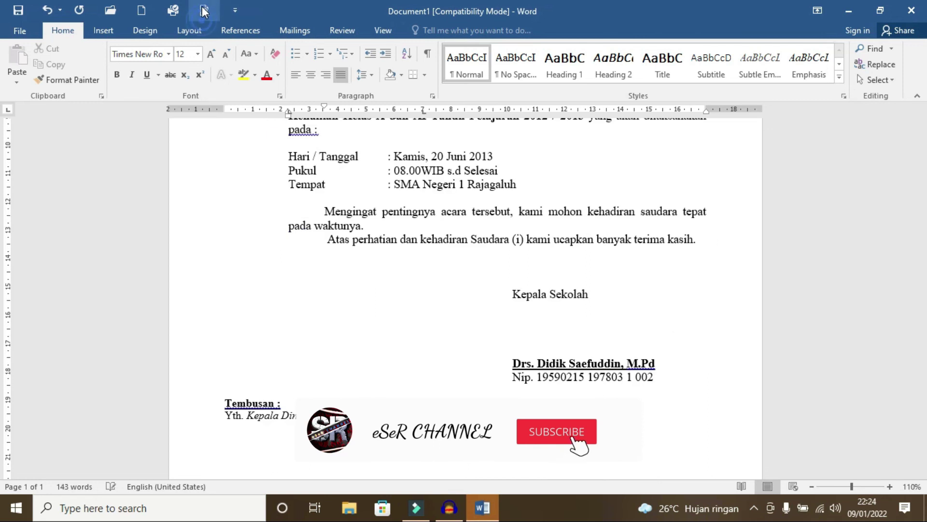
click(205, 10)
key(Escape)
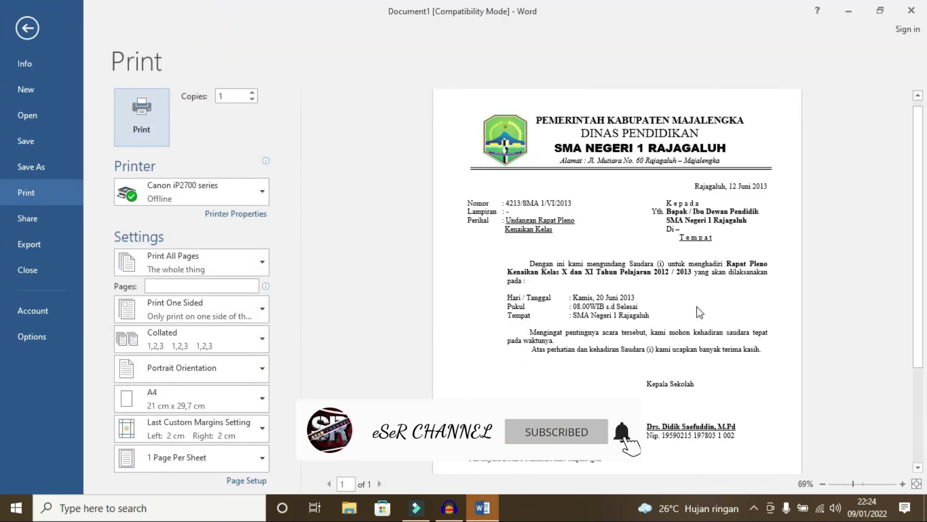